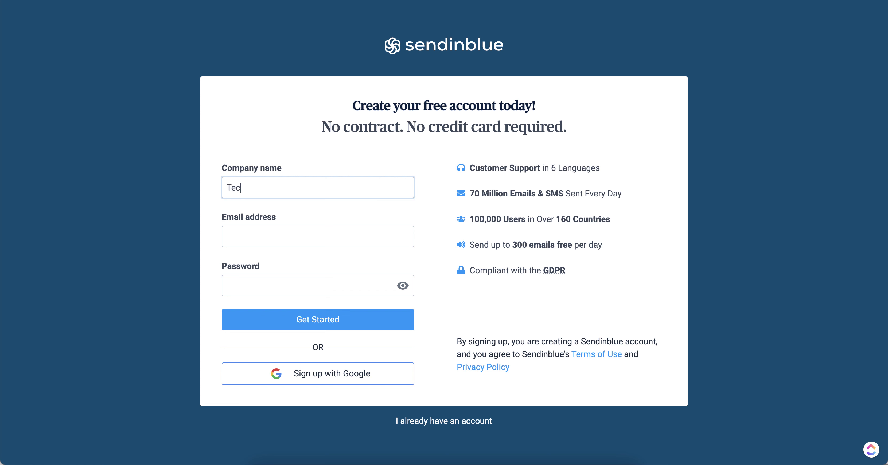
Enter the company name and the account e-mail address on the Sendinblue sign-up form.
type("Mamma")
left_click(317, 236)
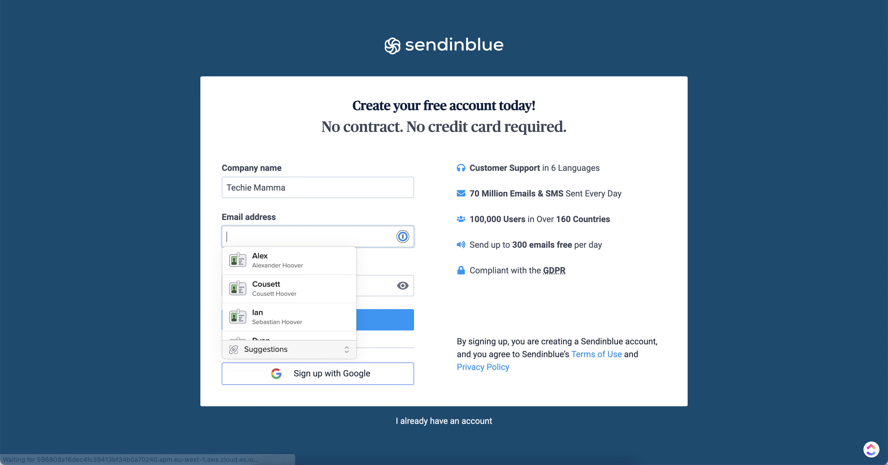
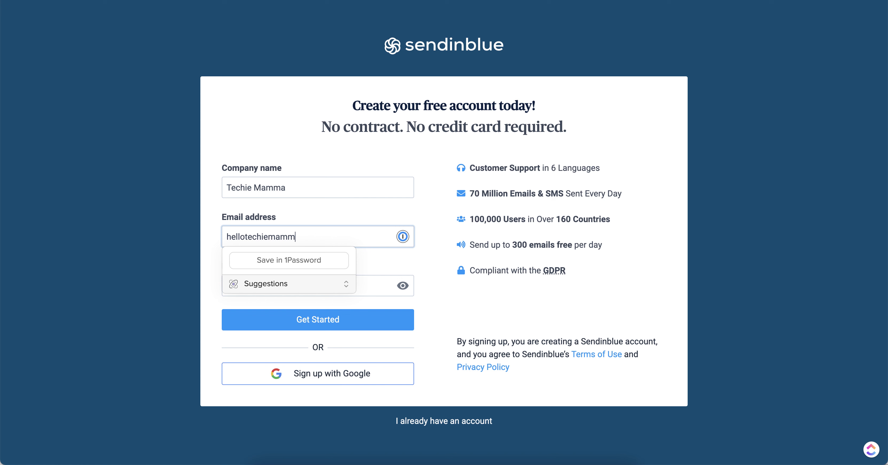
key("Tab")
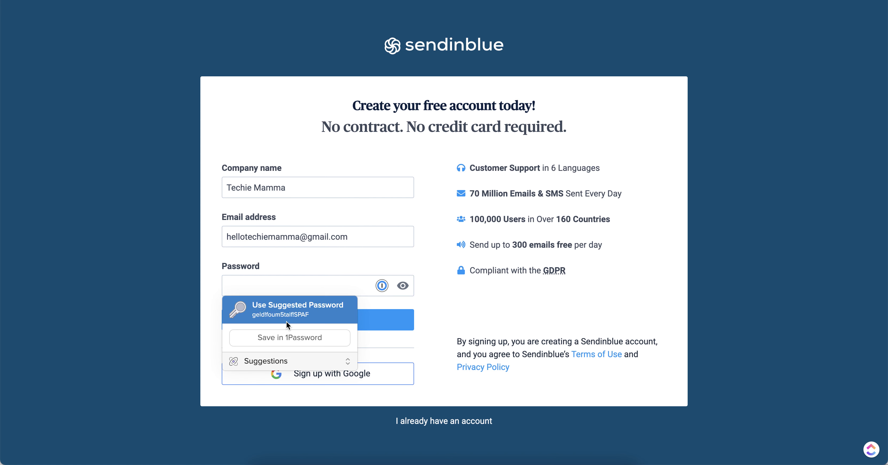
Use the 1Password suggested password, save the login in 1Password, and submit the sign-up.
left_click(287, 321)
left_click(284, 317)
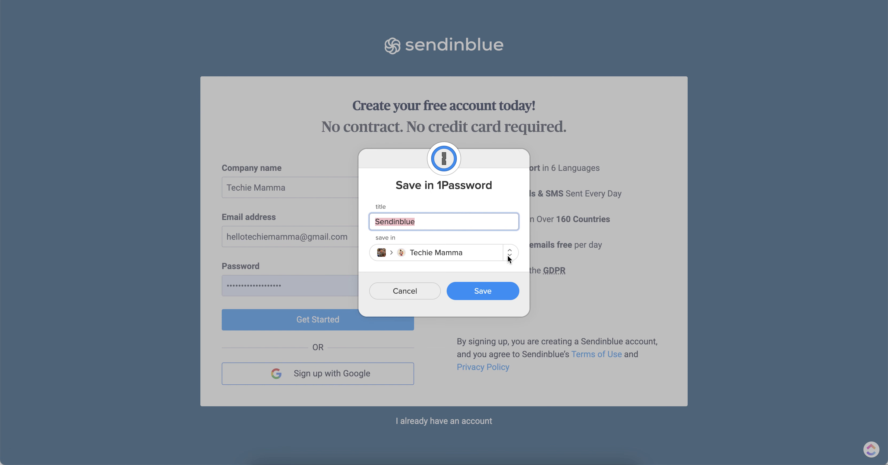
left_click(489, 296)
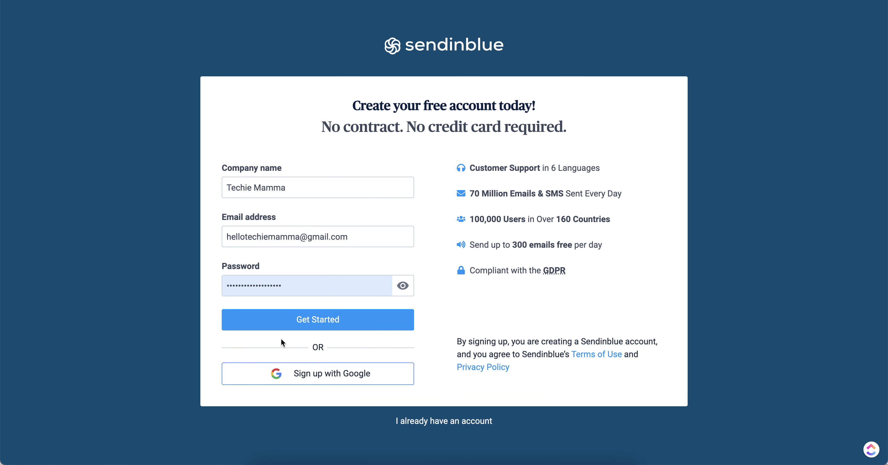
left_click(300, 318)
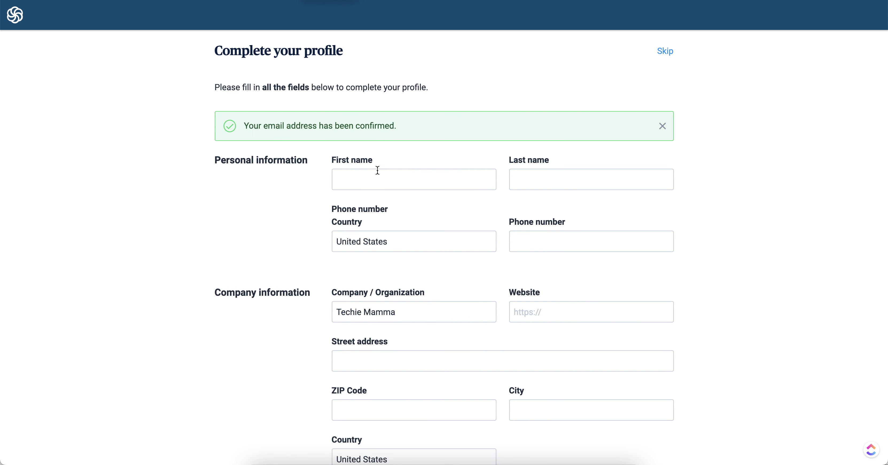
Enter the first and last name in the Sendinblue profile.
left_click(381, 173)
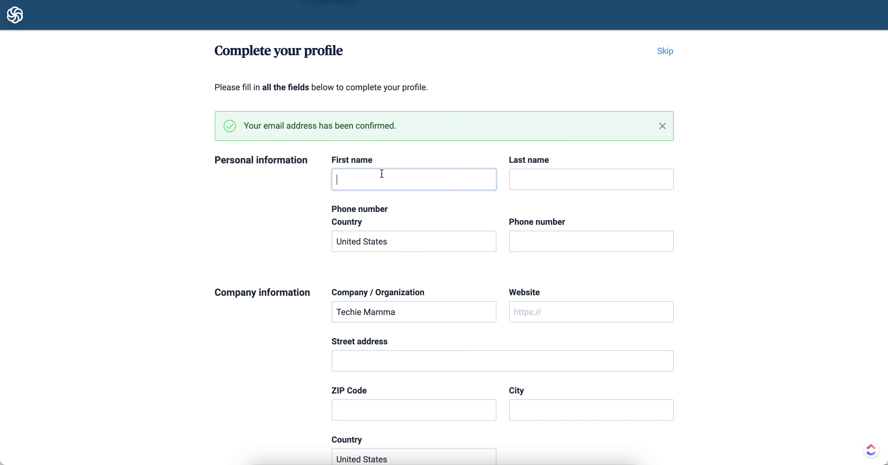
key("Tab")
scroll(379, 227, "down", 10)
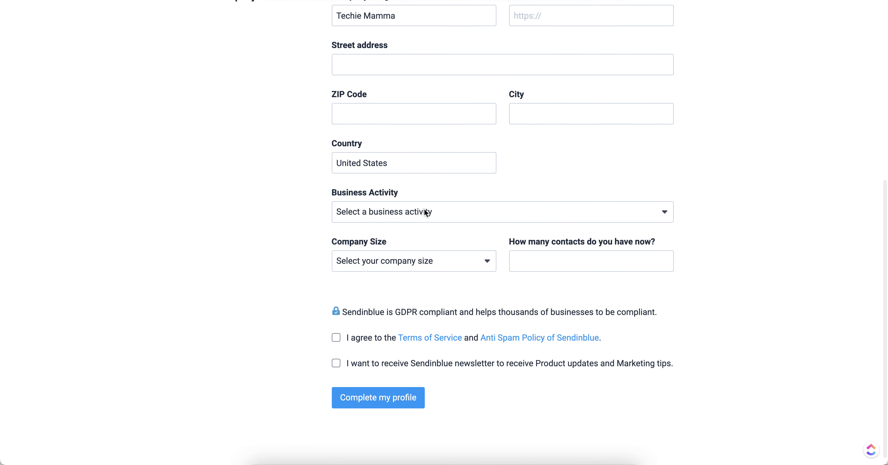
Set business activity to Marketing services, company size to 0-1 employee, and 1800 contacts.
left_click(426, 210)
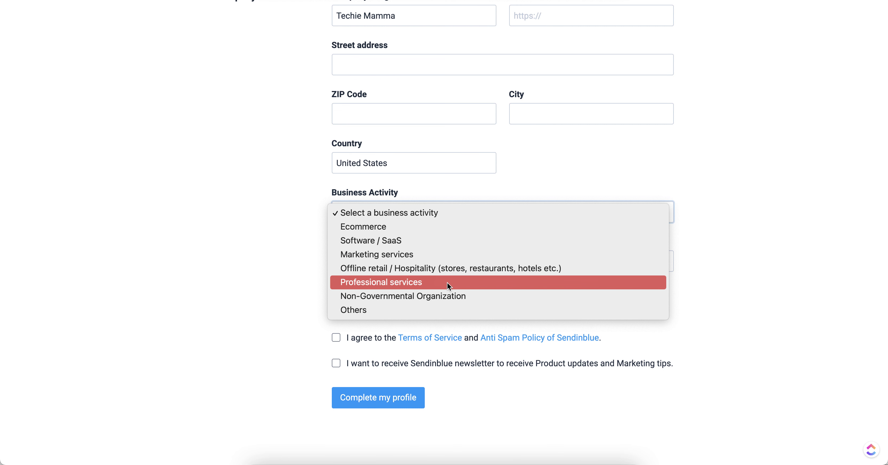
left_click(443, 254)
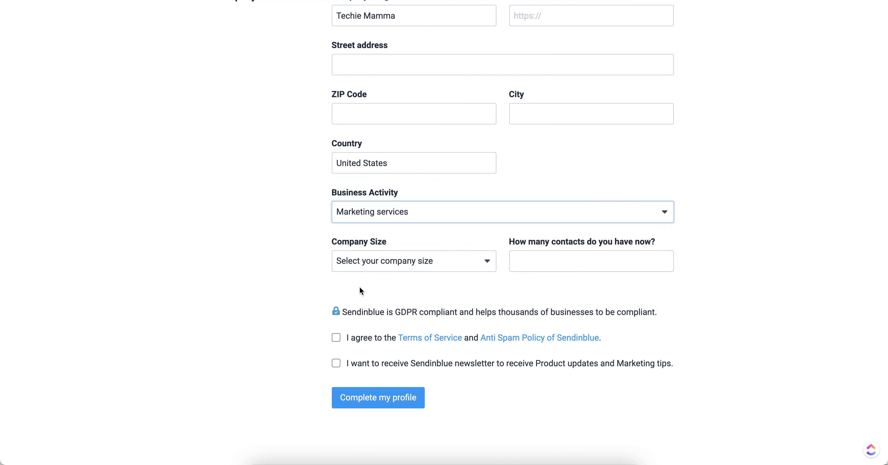
scroll(379, 276, "down", 1)
left_click(431, 254)
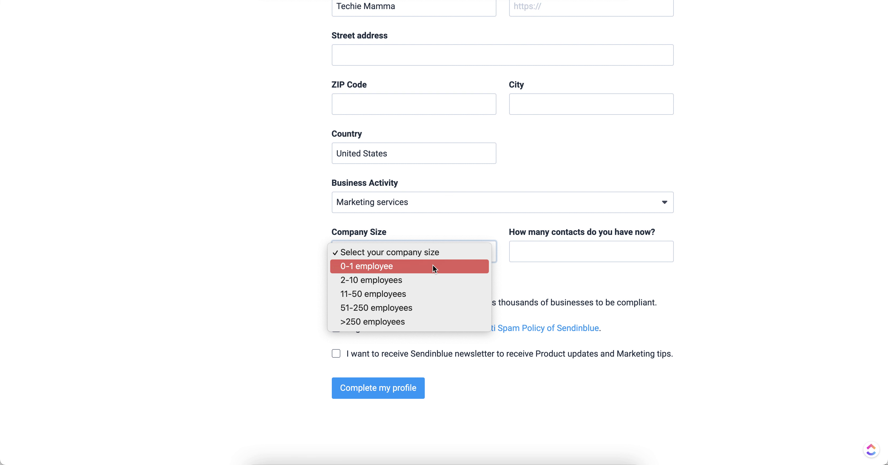
left_click(433, 267)
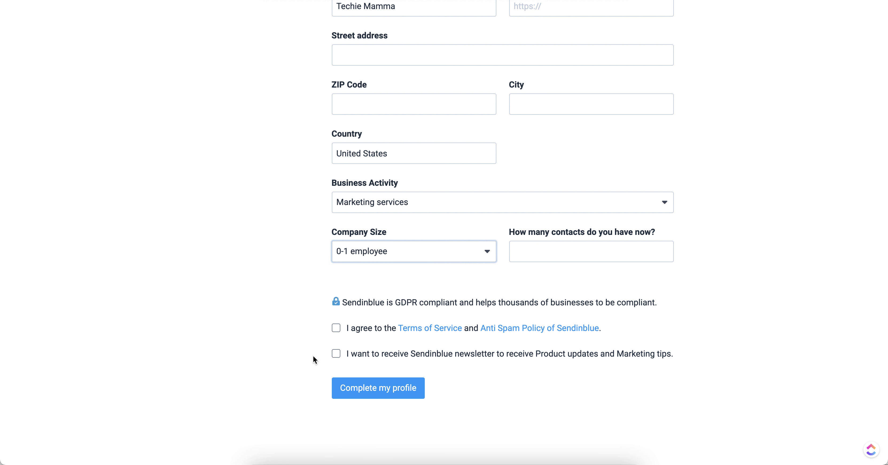
left_click(564, 258)
type("1800")
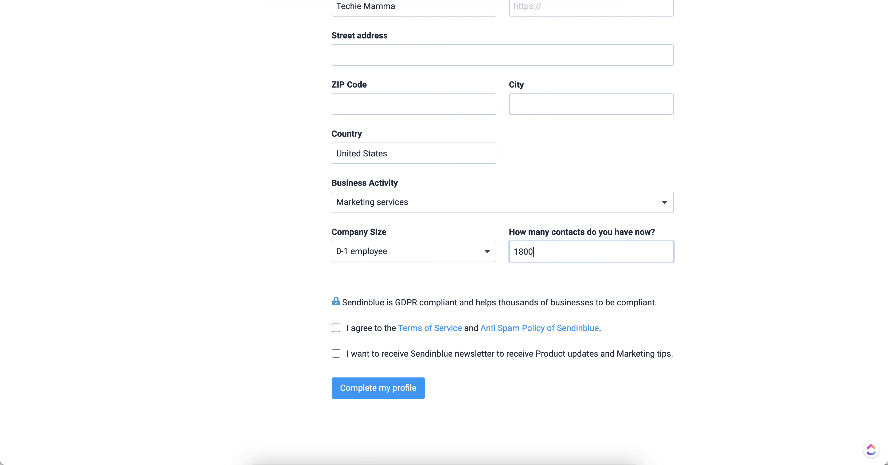
Accept the Terms of Service, leave the newsletter unticked, and complete the profile.
left_click(335, 328)
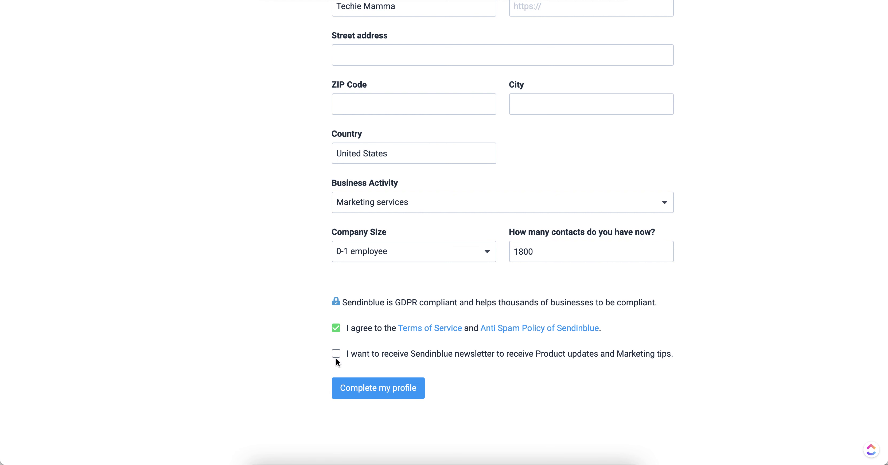
left_click(336, 354)
left_click(336, 356)
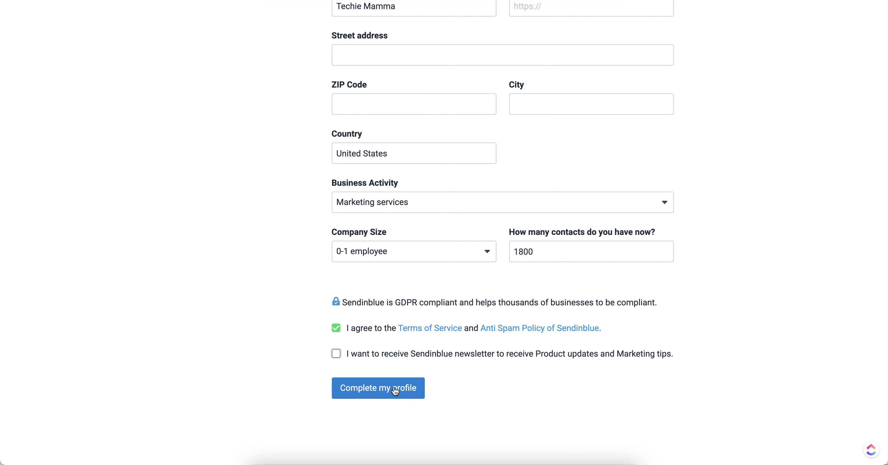
left_click(394, 389)
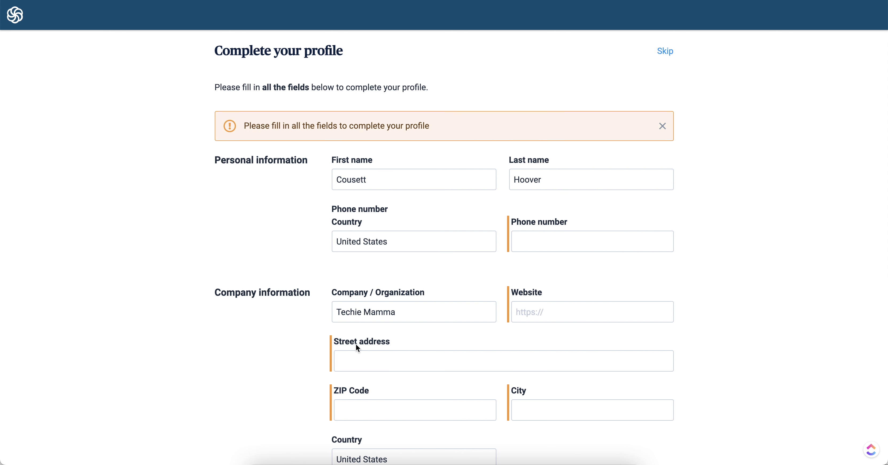
scroll(315, 286, "down", 5)
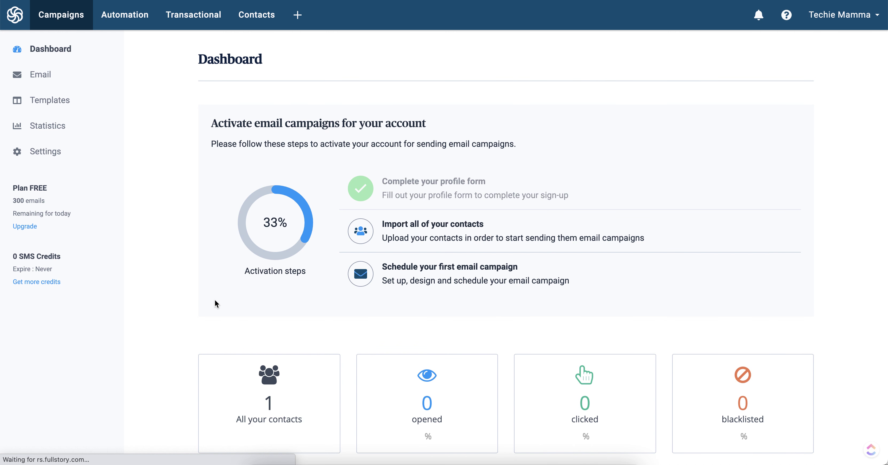
Browse the Sendinblue Dashboard, then the Templates, Statistics and Settings pages.
scroll(215, 304, "down", 4)
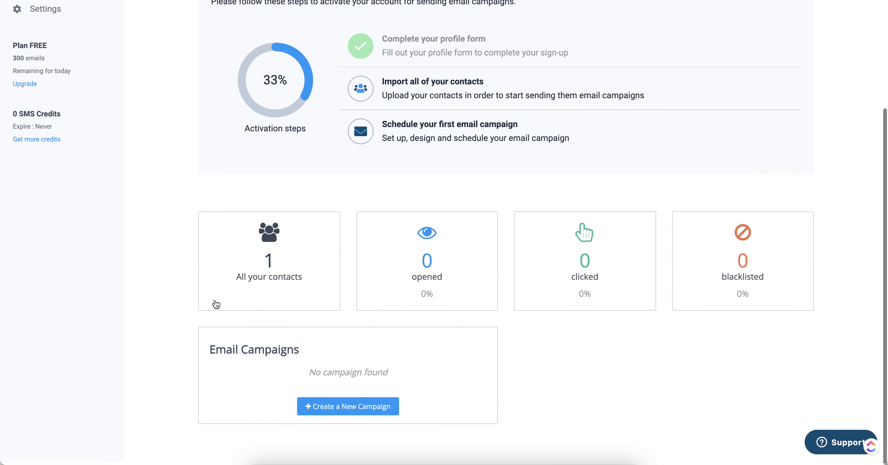
scroll(215, 299, "up", 4)
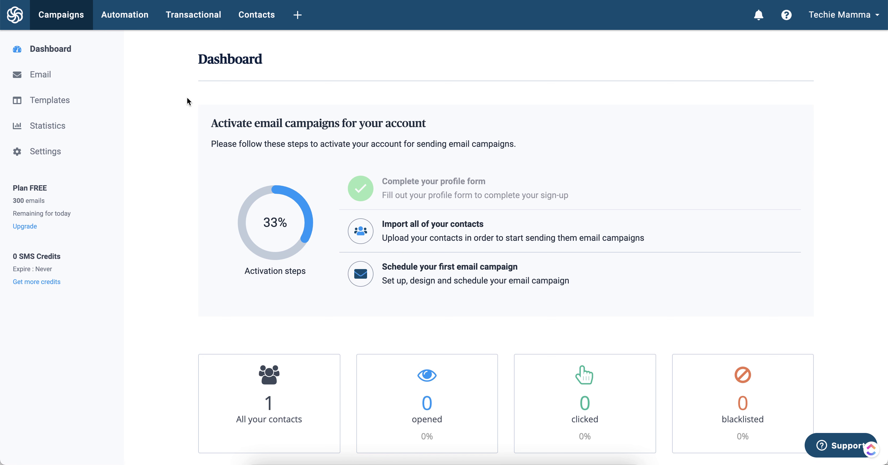
left_click(46, 106)
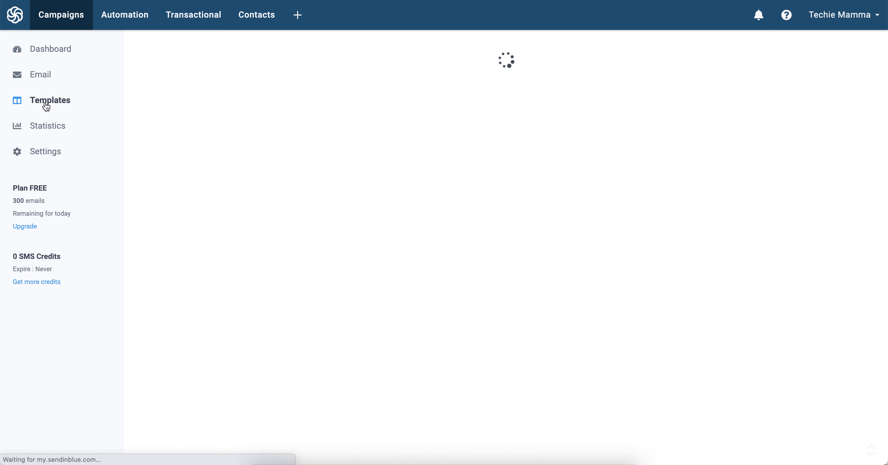
left_click(43, 131)
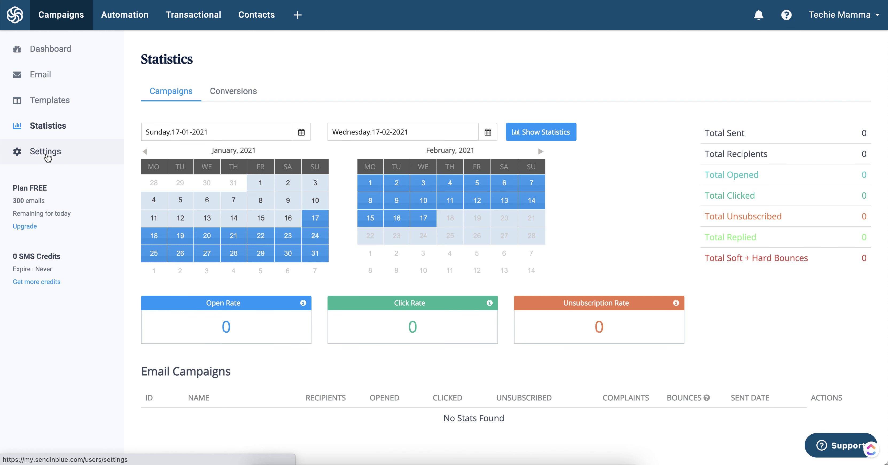
left_click(46, 152)
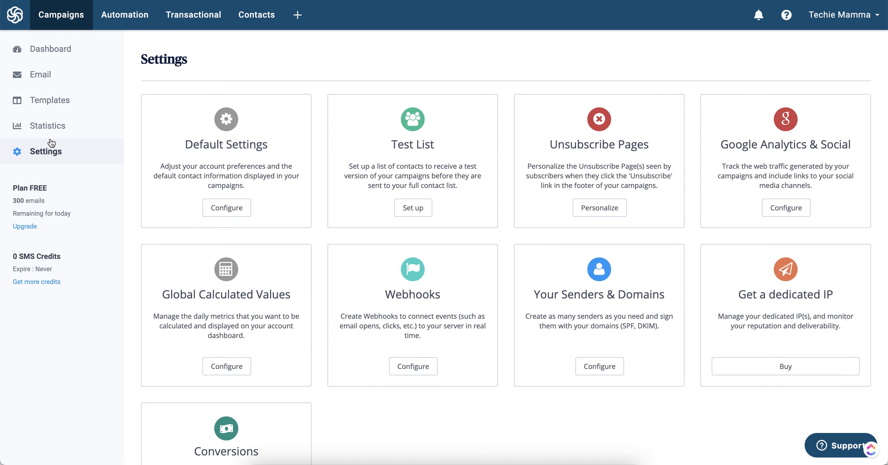
Review the Transactional SMTP relay details (port 587), then return to Campaigns.
scroll(146, 193, "down", 3)
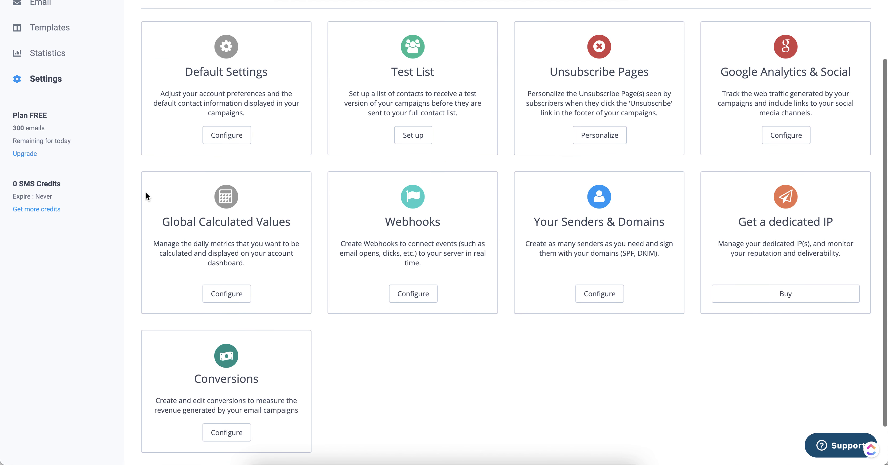
scroll(146, 194, "up", 3)
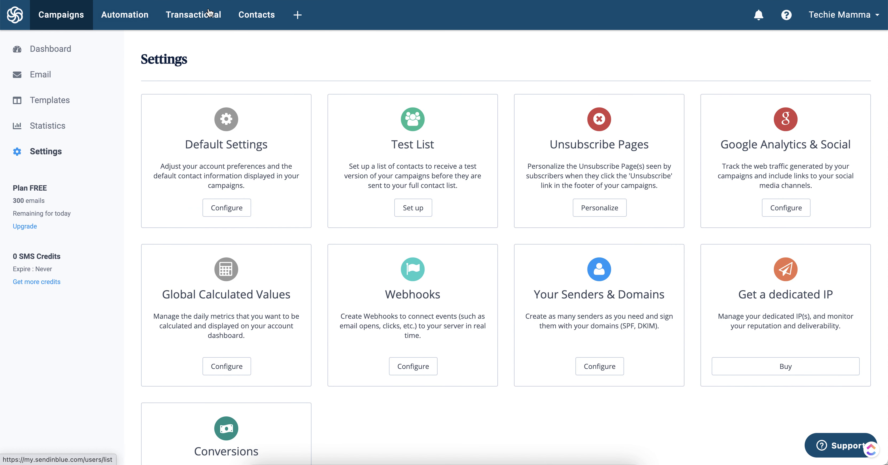
left_click(191, 16)
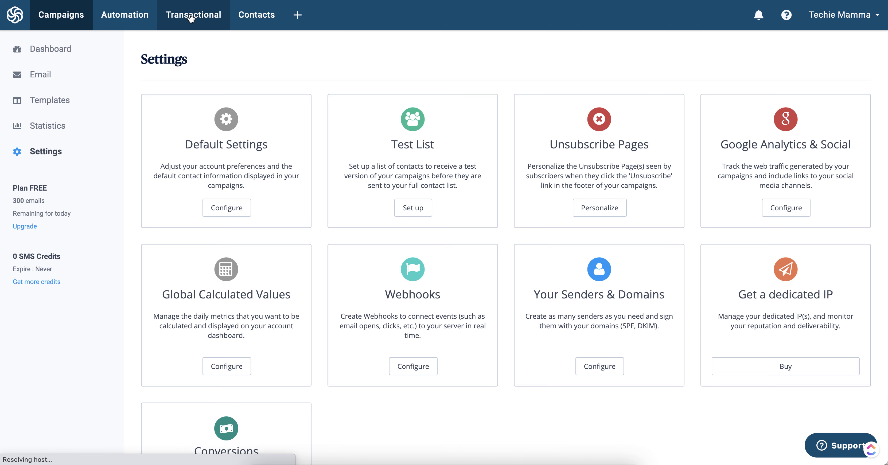
scroll(184, 144, "down", 3)
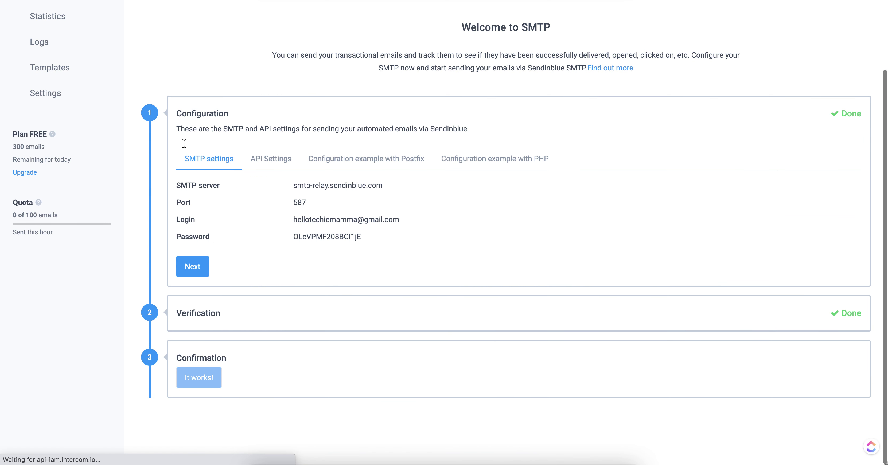
scroll(184, 143, "up", 3)
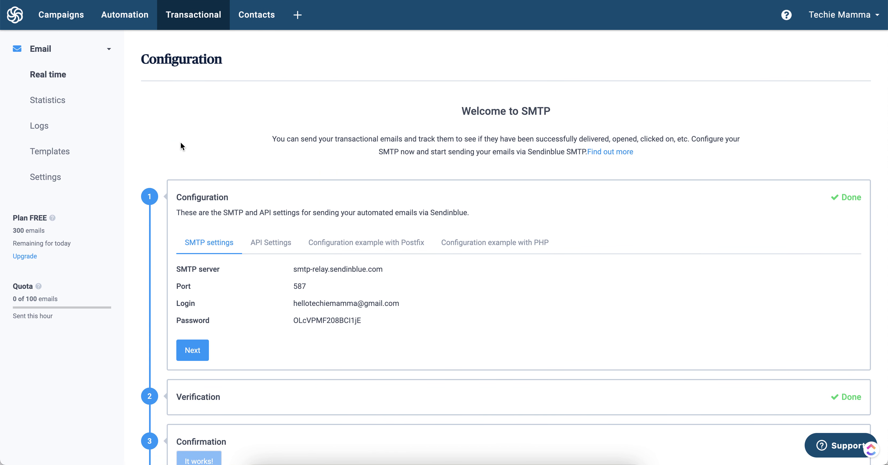
left_click(58, 18)
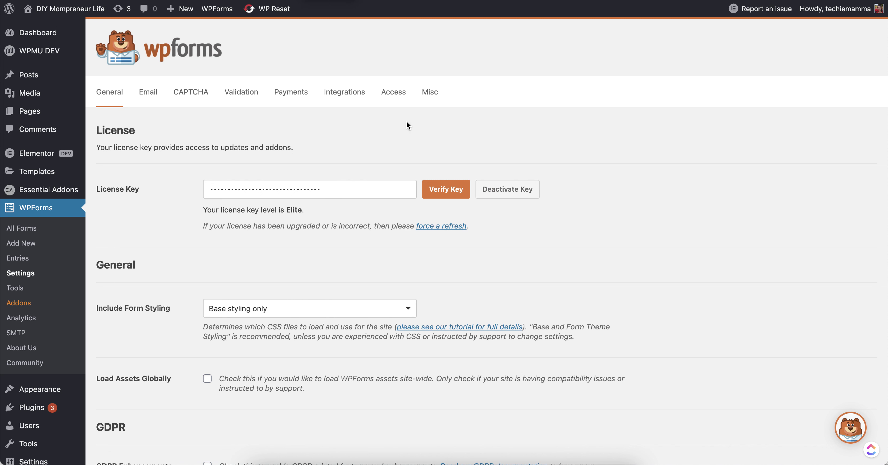
Install and activate the Sendinblue addon from WPForms Integrations, then refresh the page.
left_click(346, 93)
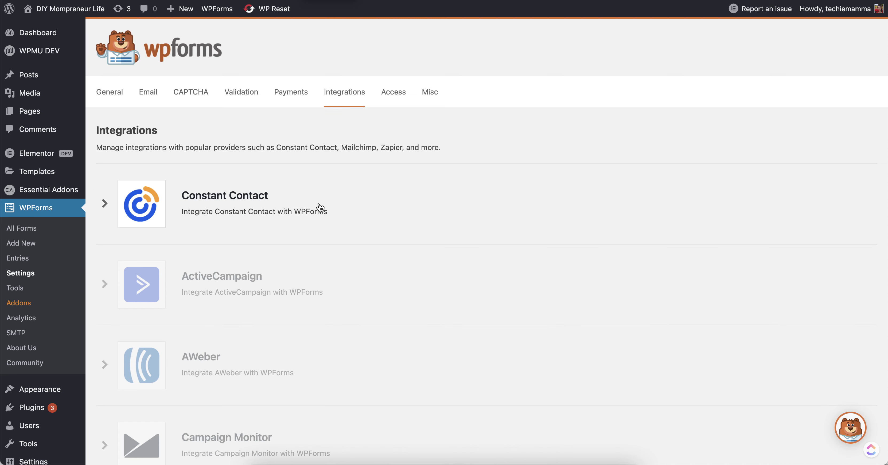
scroll(320, 206, "down", 5)
scroll(319, 207, "down", 9)
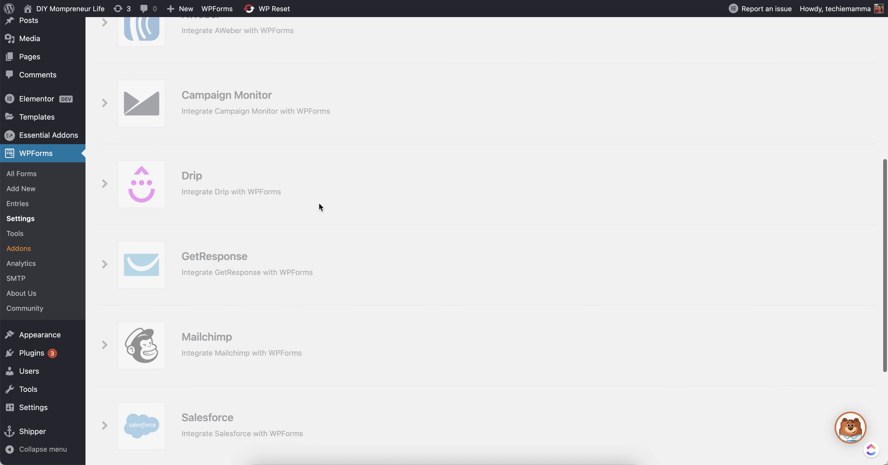
left_click(125, 314)
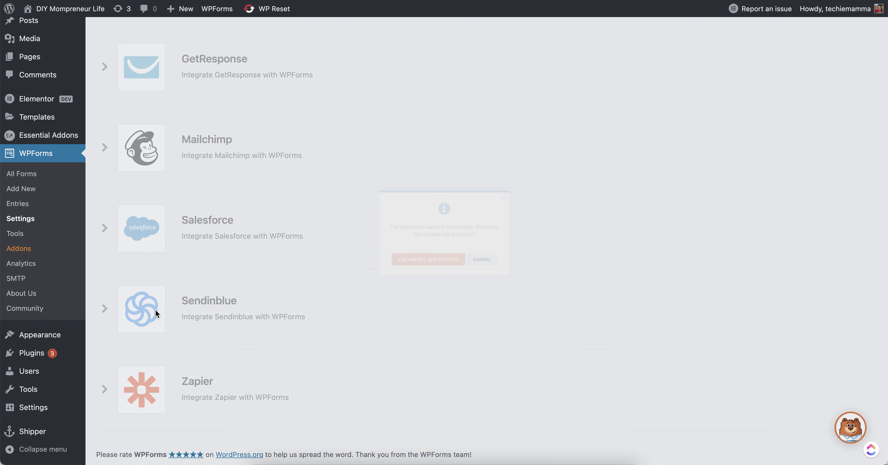
left_click(438, 273)
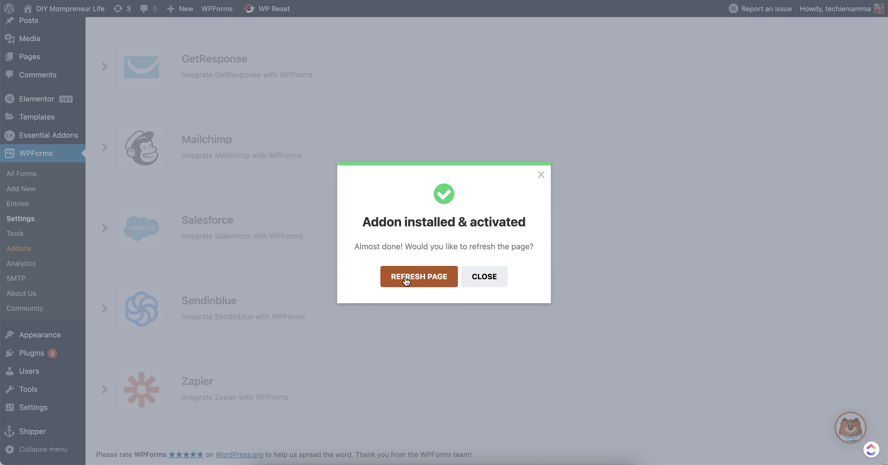
left_click(406, 282)
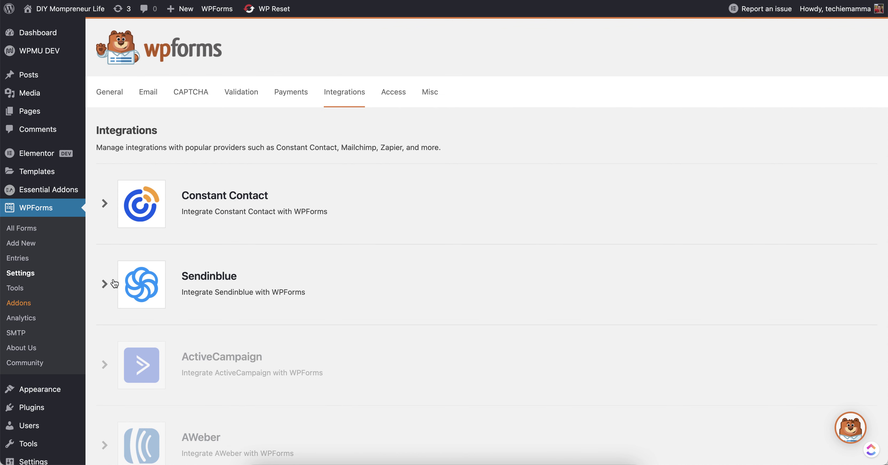
Add a new Sendinblue account and paste the API key copied from Sendinblue's API page.
left_click(111, 284)
scroll(230, 288, "down", 5)
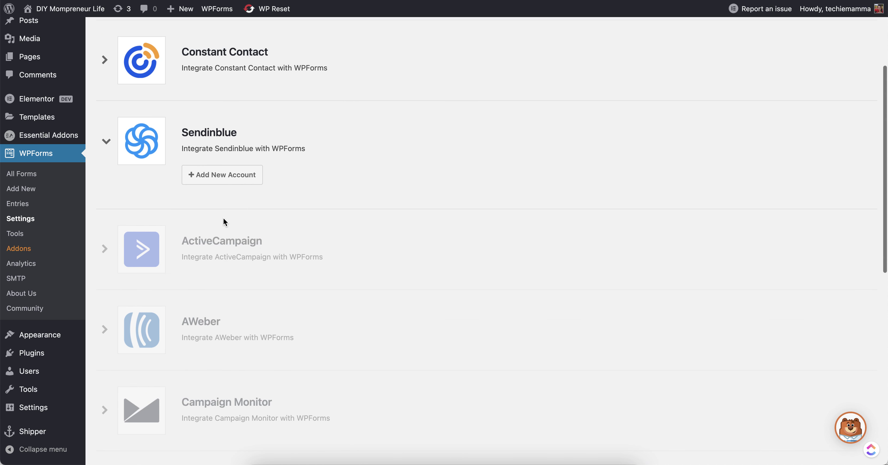
left_click(221, 176)
left_click(258, 231)
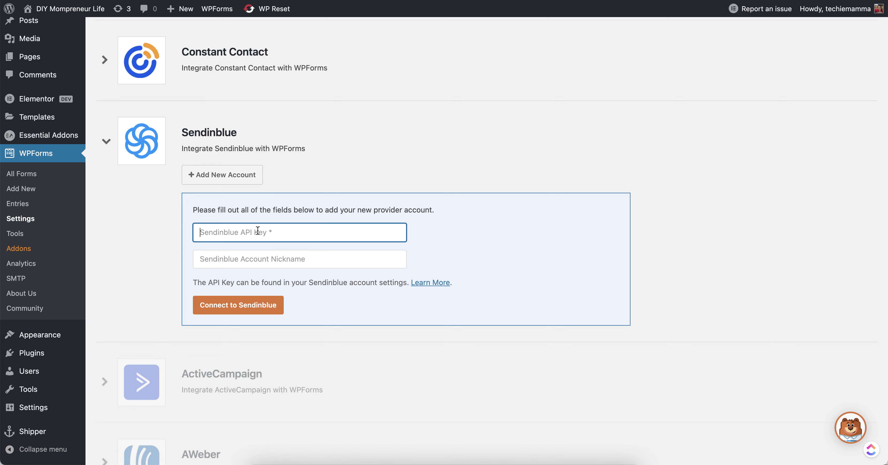
key("ctrl+Tab")
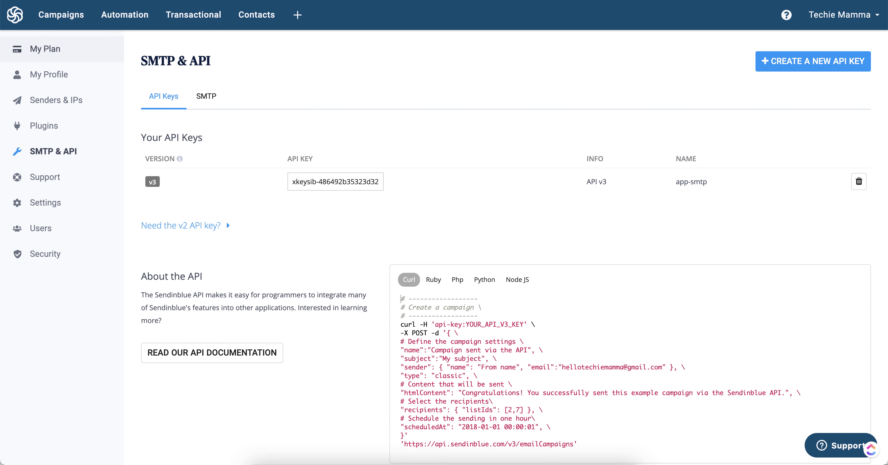
left_click(341, 178)
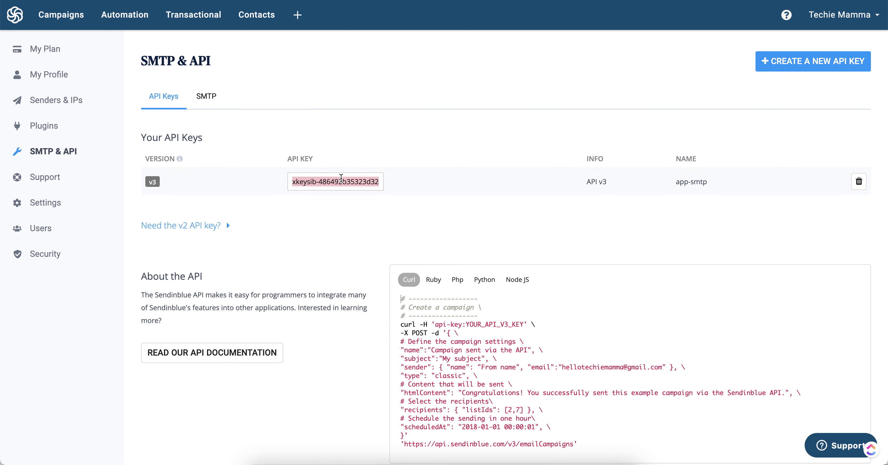
key("ctrl+Tab")
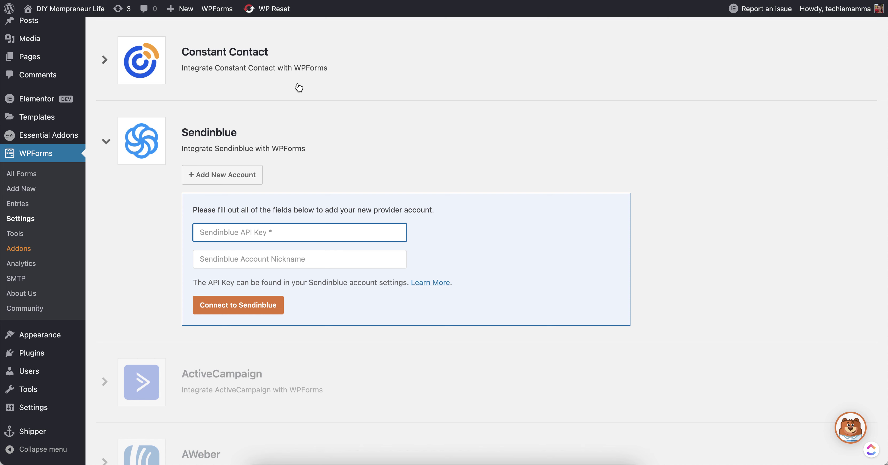
key("super+v")
Give the account a nickname, connect it, and go to the WPForms forms list.
left_click(308, 258)
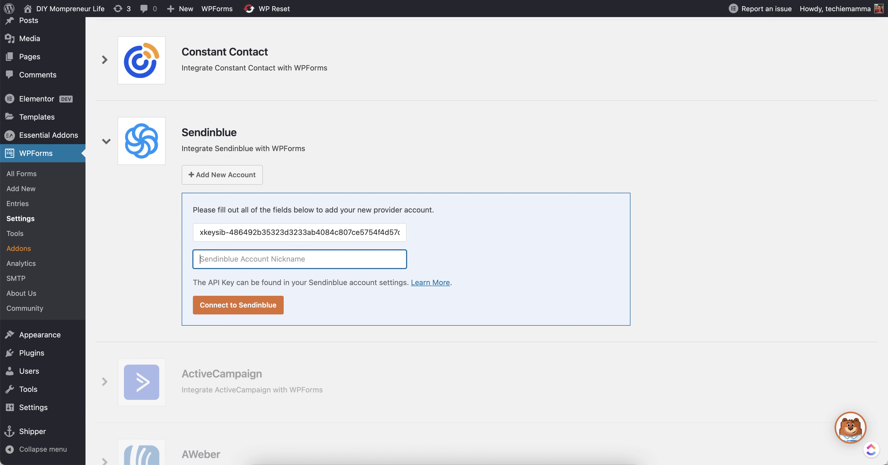
key("ctrl+shift+Tab")
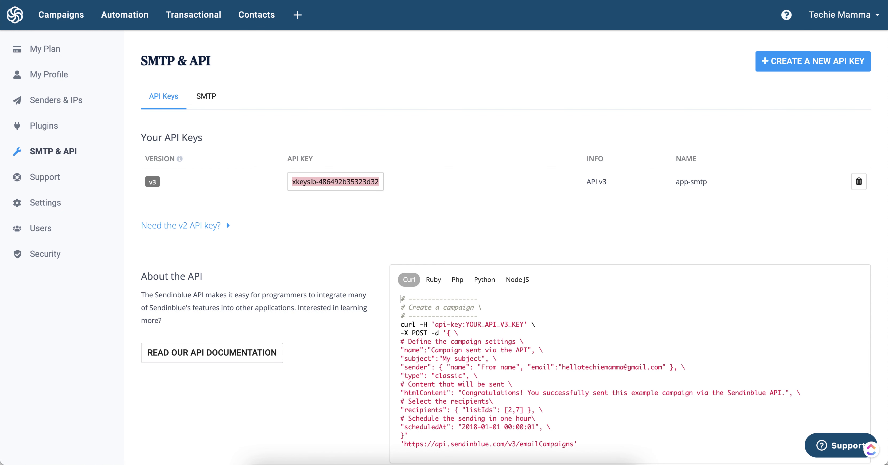
key("ctrl+Tab")
type("Te")
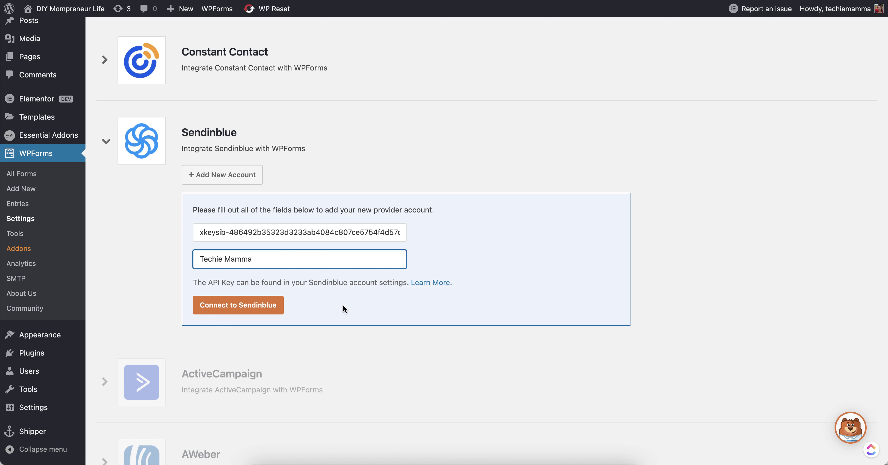
left_click(229, 304)
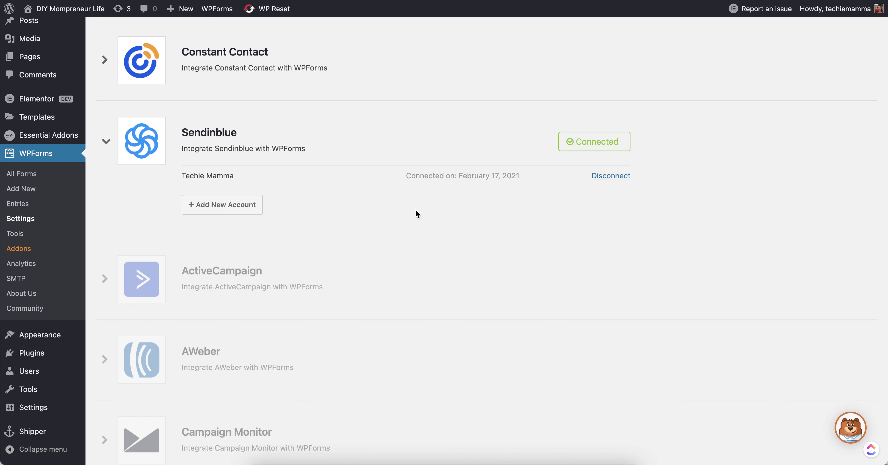
left_click(28, 181)
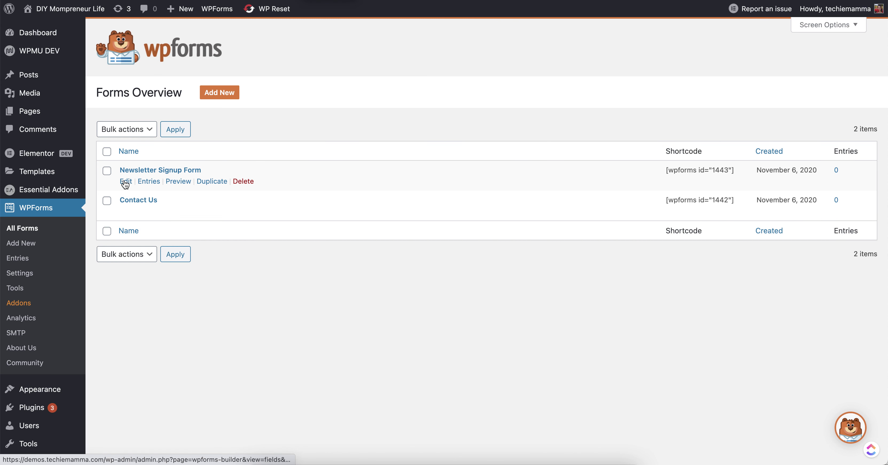
In the Newsletter Signup Form, add a Sendinblue marketing connection named 'Newsletter'.
left_click(125, 181)
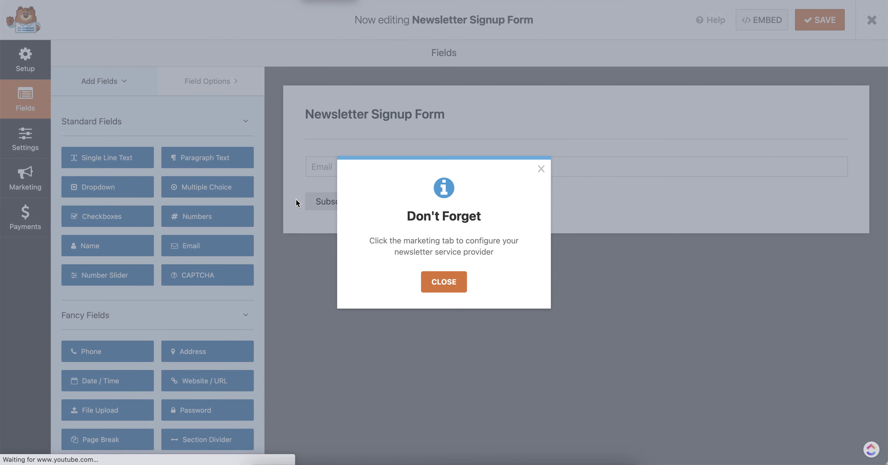
left_click(444, 282)
left_click(50, 169)
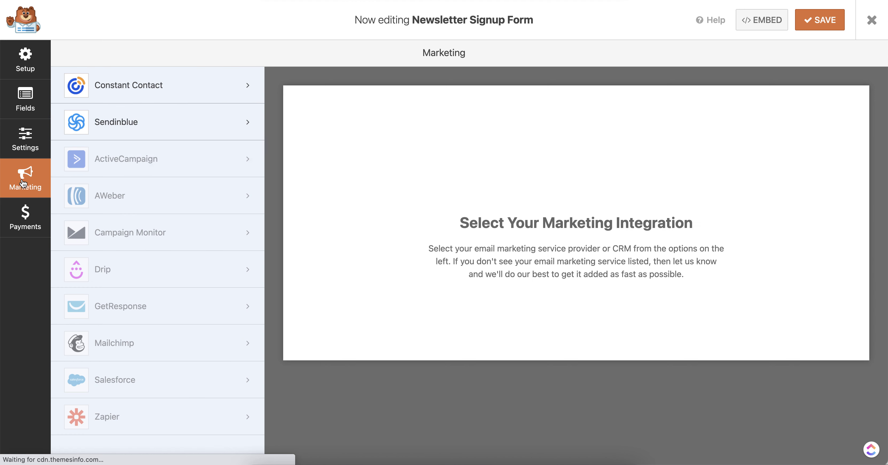
left_click(142, 123)
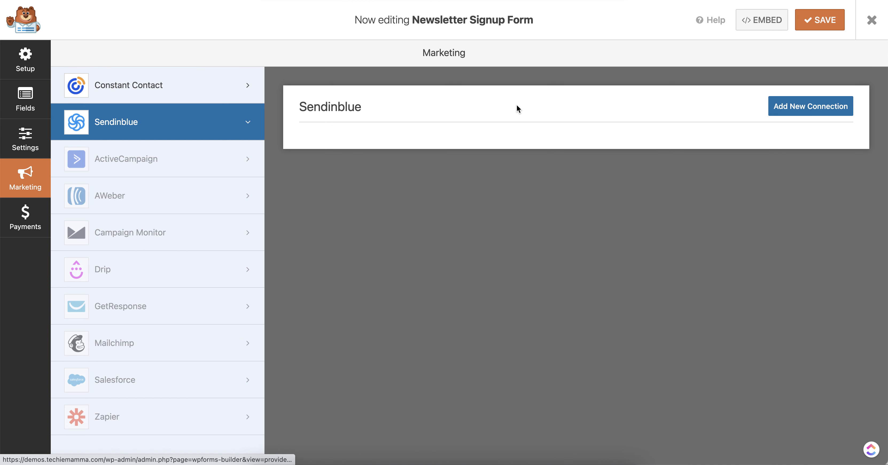
left_click(801, 106)
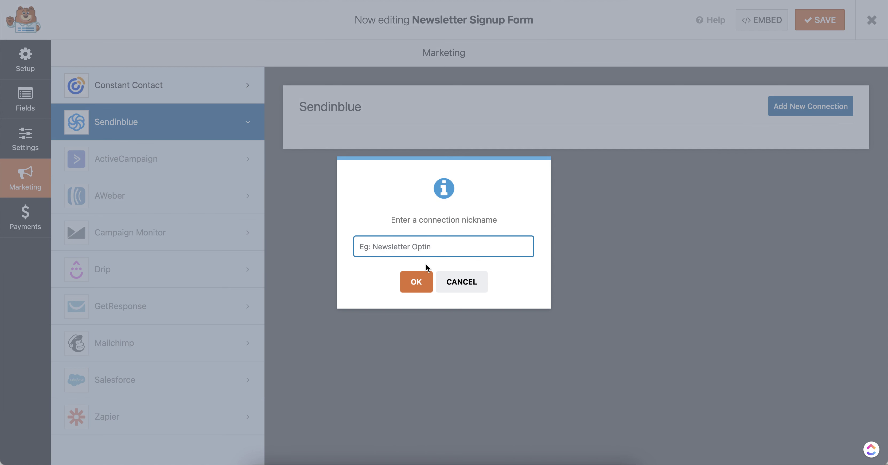
type("Newsletter")
left_click(419, 282)
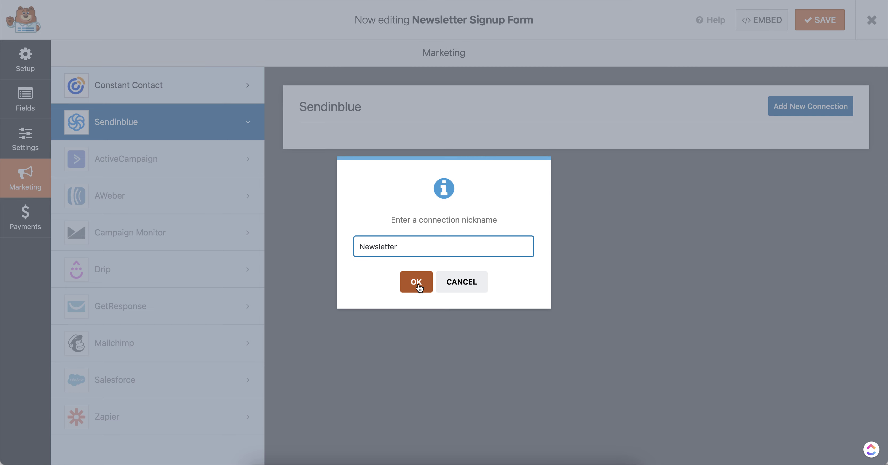
Choose the connected account, action Subscribe, map Email and New Email to Email, list Your first list.
left_click(391, 190)
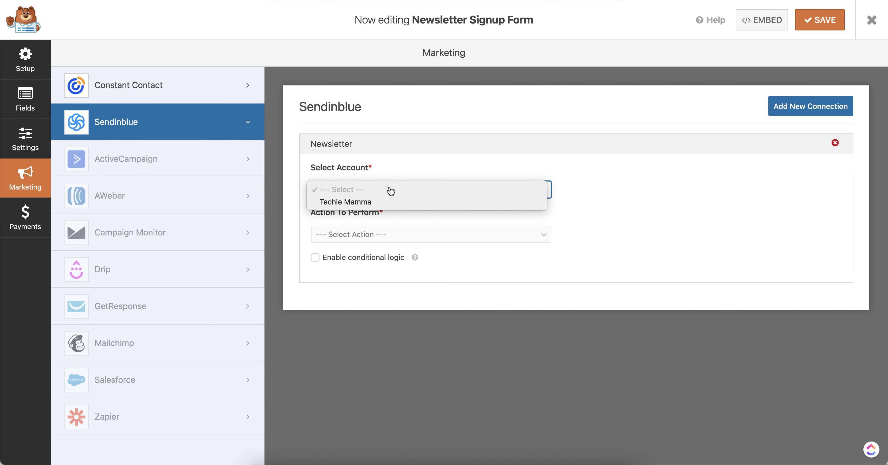
left_click(391, 202)
left_click(408, 238)
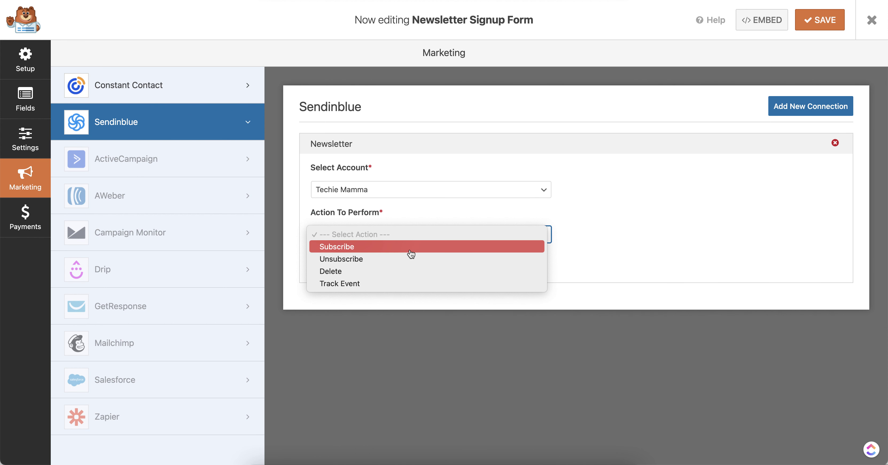
left_click(411, 247)
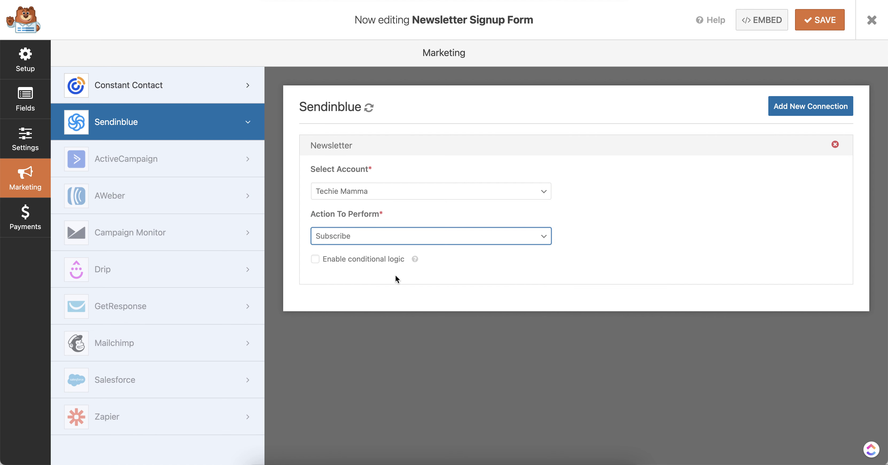
scroll(638, 266, "down", 3)
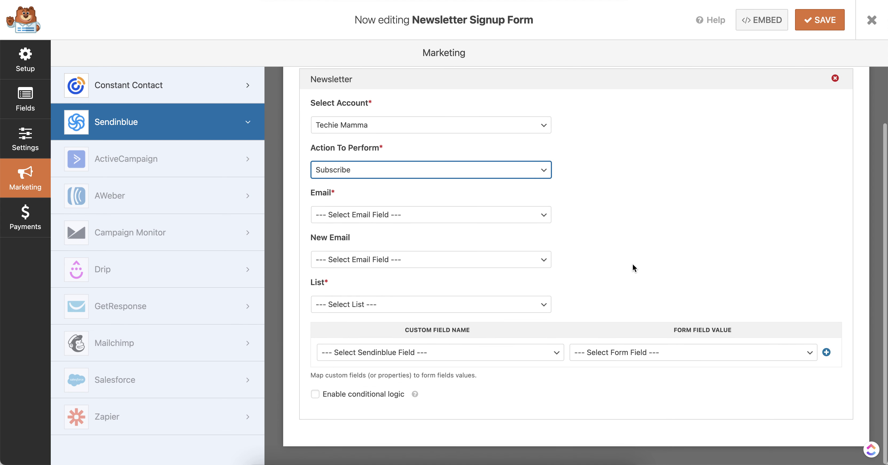
left_click(448, 216)
left_click(451, 228)
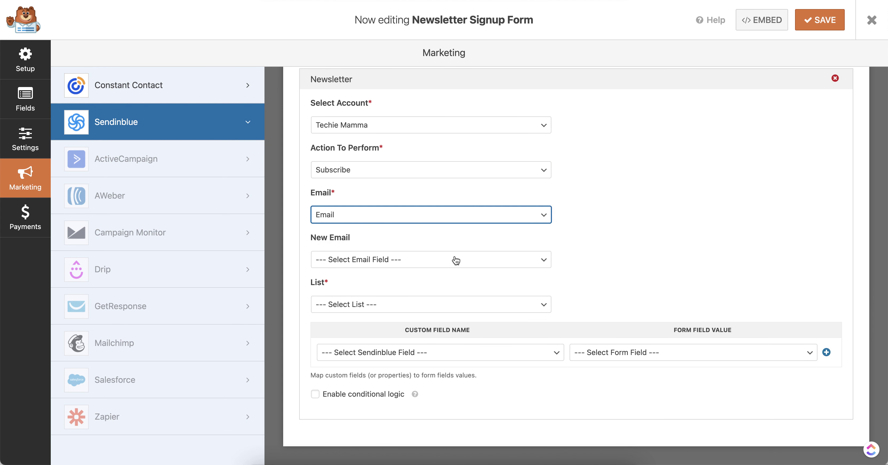
left_click(455, 260)
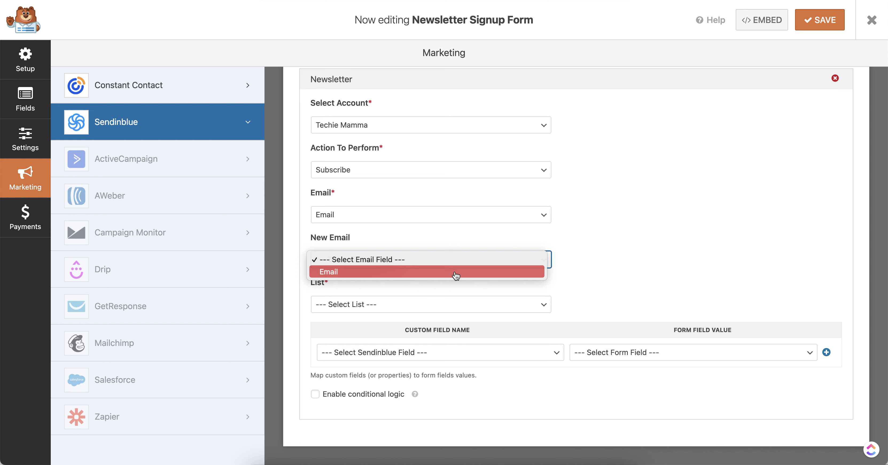
left_click(455, 274)
left_click(462, 301)
left_click(460, 316)
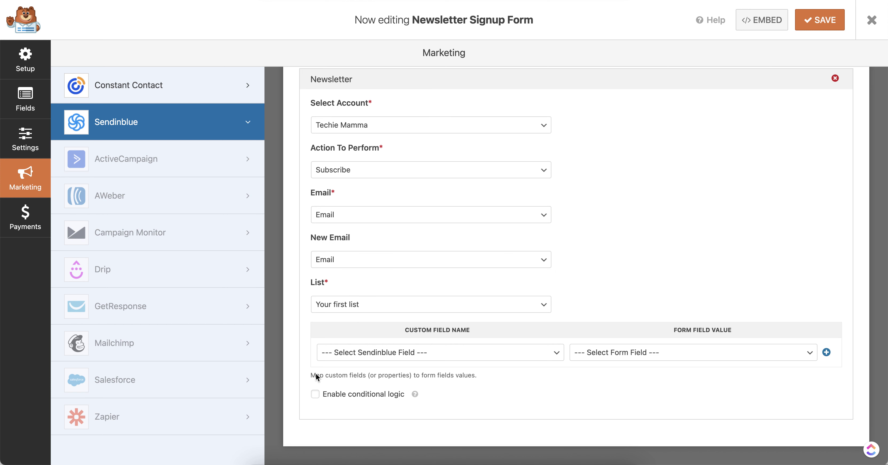
Leave the custom field mapping empty and save the form's Sendinblue settings.
left_click(516, 354)
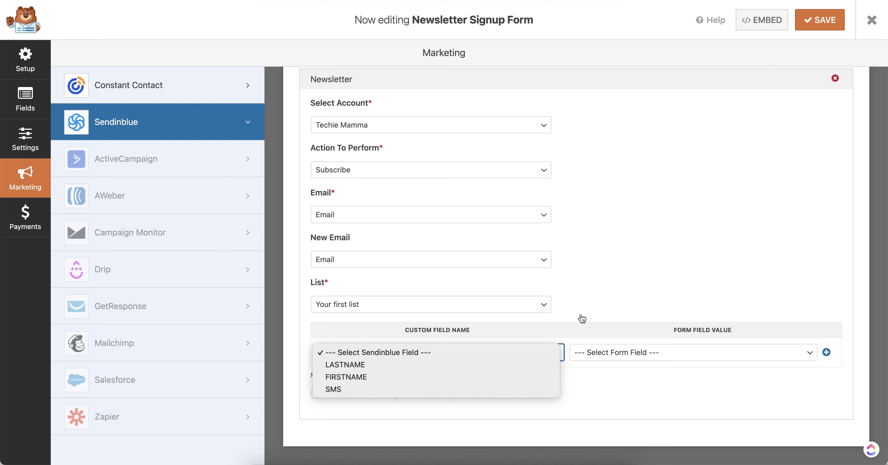
left_click(673, 284)
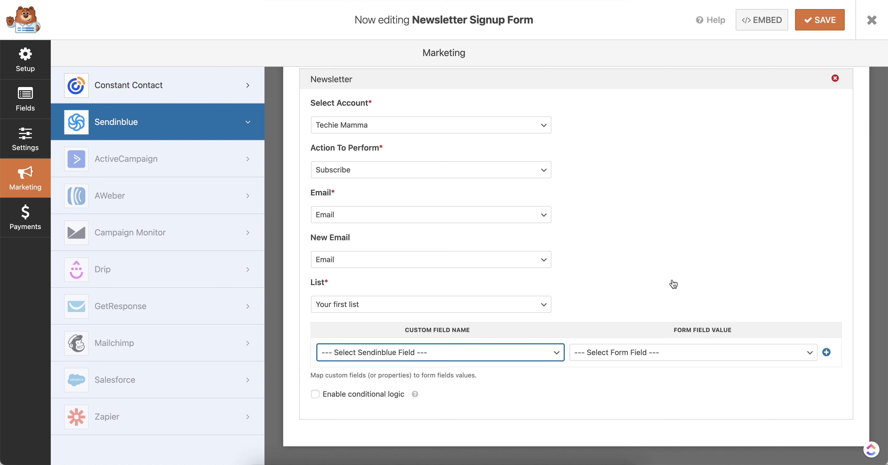
left_click(512, 357)
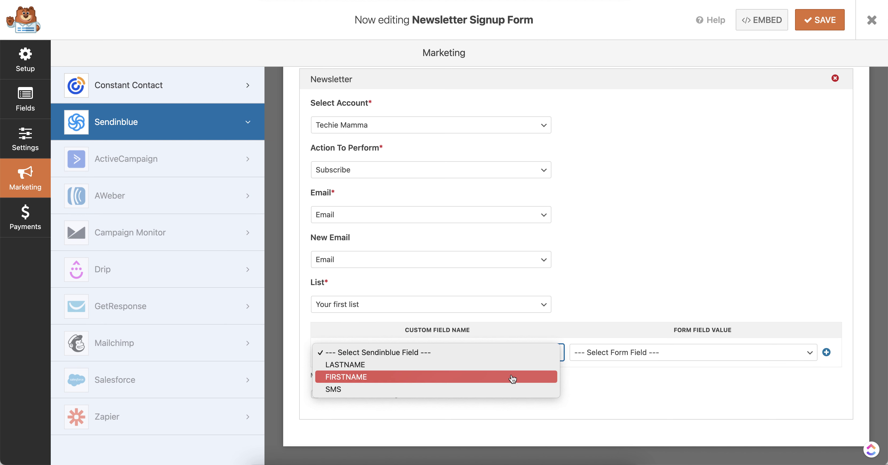
left_click(512, 379)
left_click(614, 354)
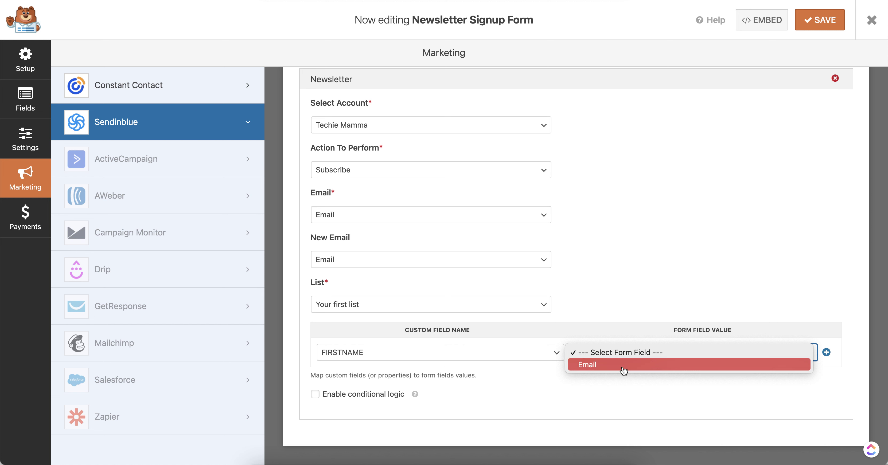
left_click(625, 293)
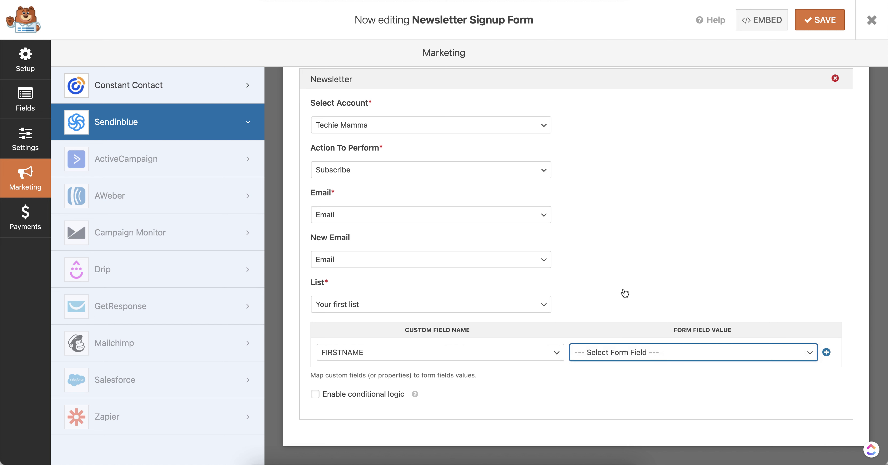
left_click(428, 359)
left_click(426, 330)
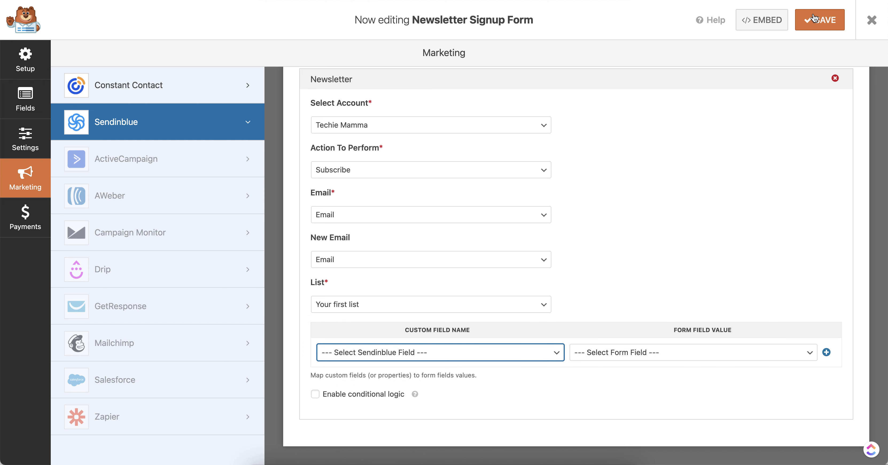
left_click(820, 20)
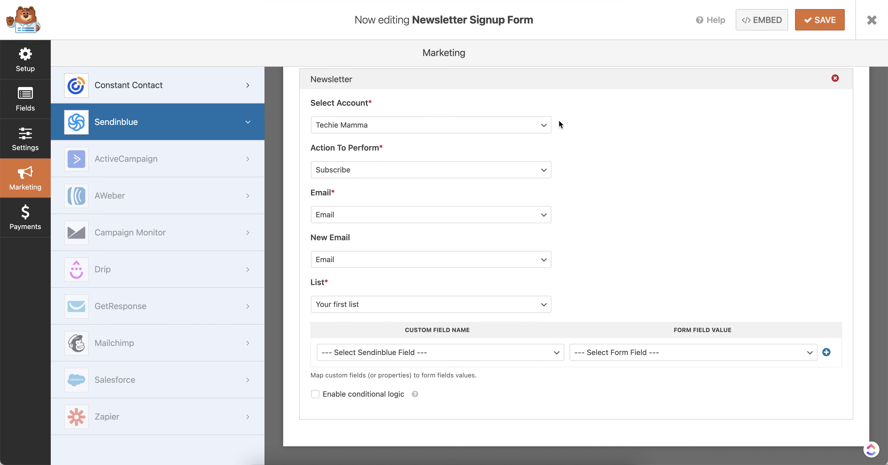
scroll(575, 183, "up", 3)
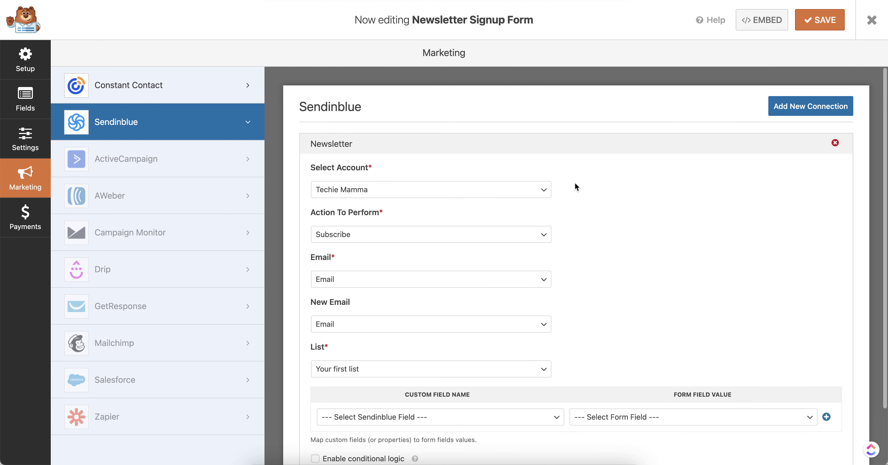
Drag a Name field above Email, set its format to Simple, and save the form.
left_click(20, 137)
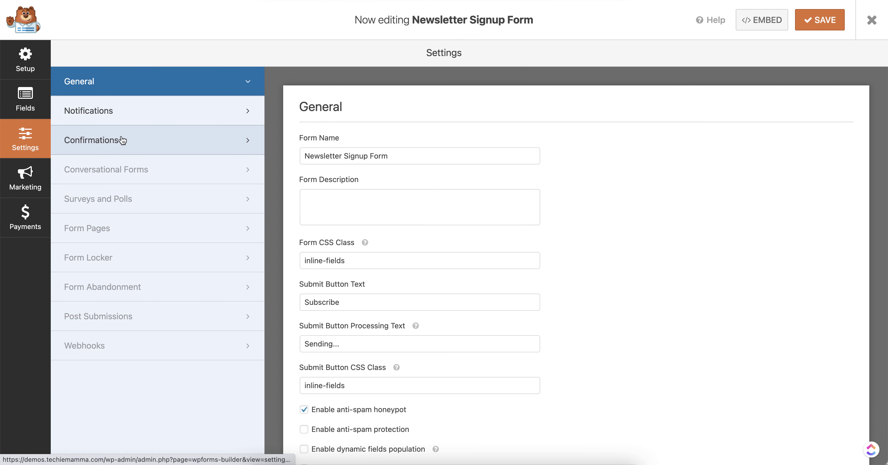
left_click(34, 98)
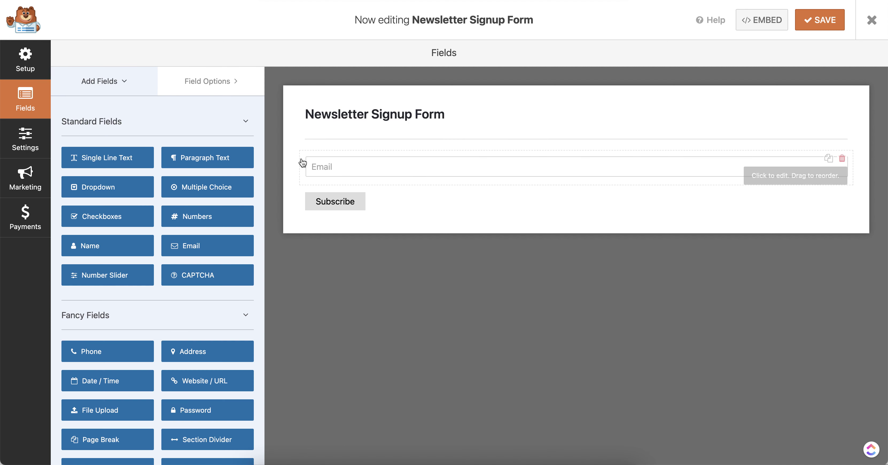
left_click_drag(105, 164, 192, 165)
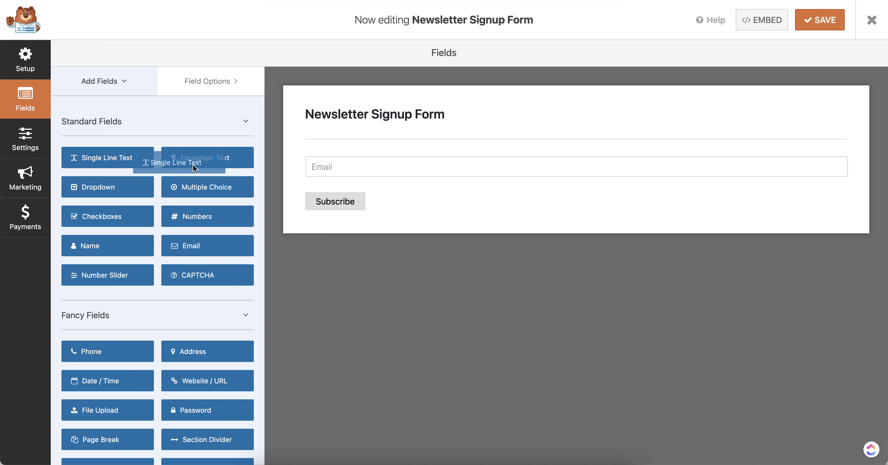
left_click_drag(86, 255, 357, 169)
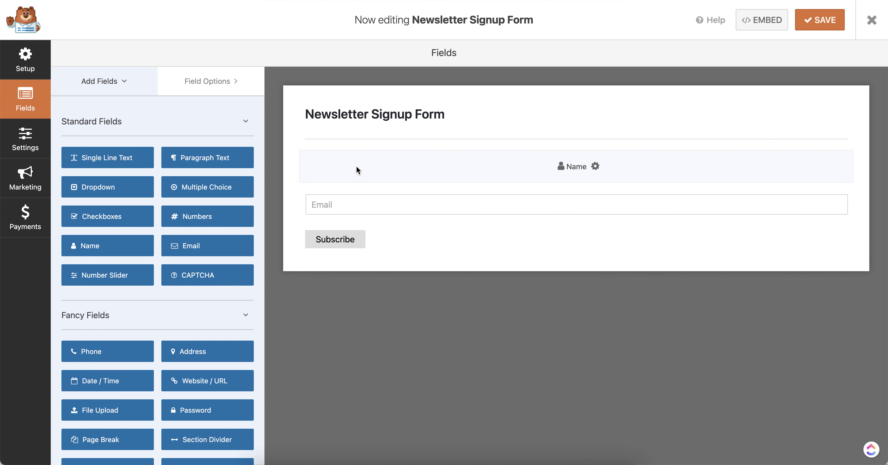
left_click(357, 170)
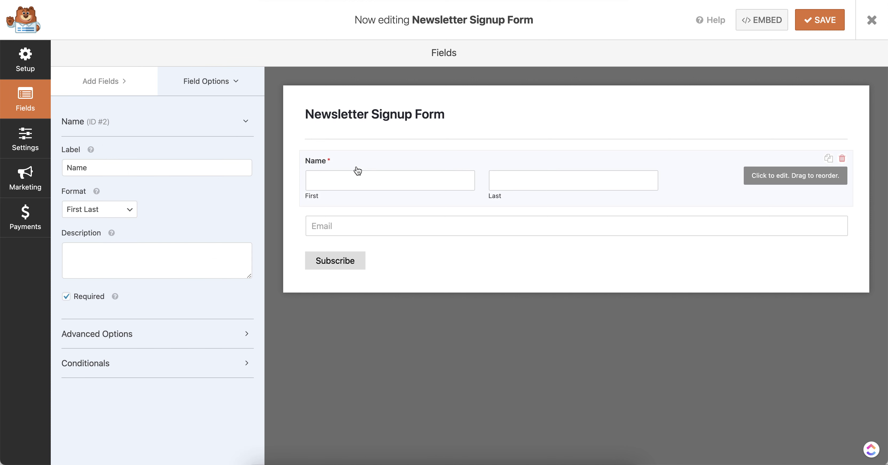
left_click(105, 211)
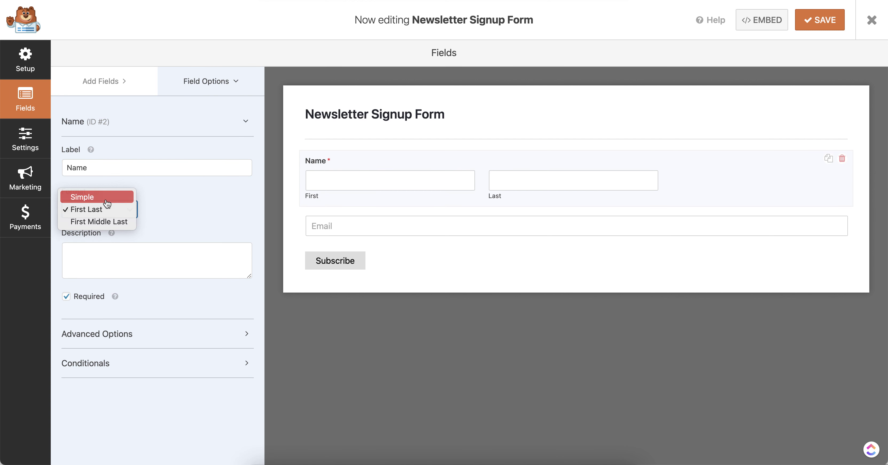
left_click(90, 197)
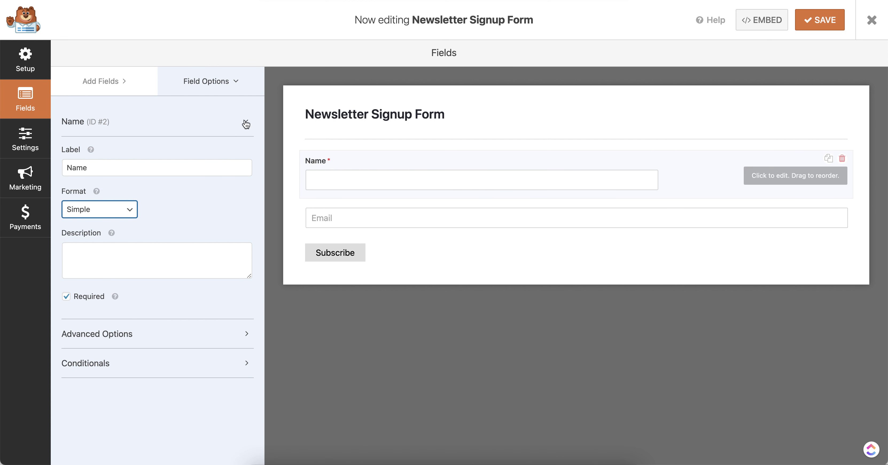
left_click(829, 21)
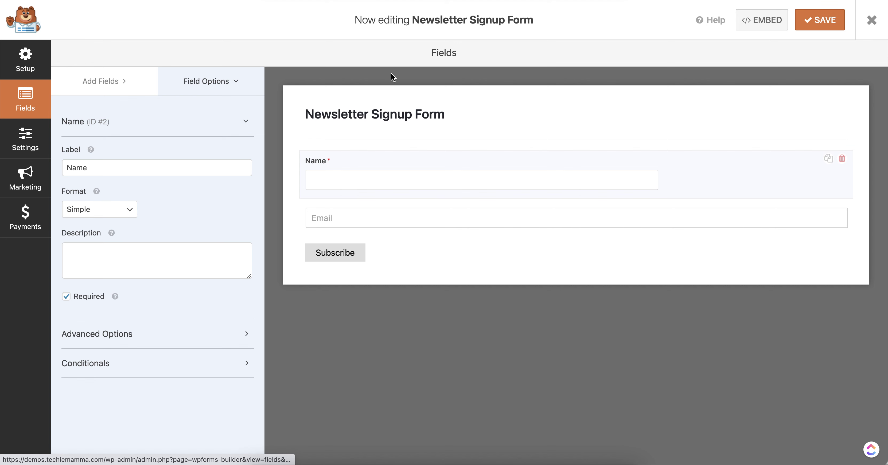
left_click(27, 191)
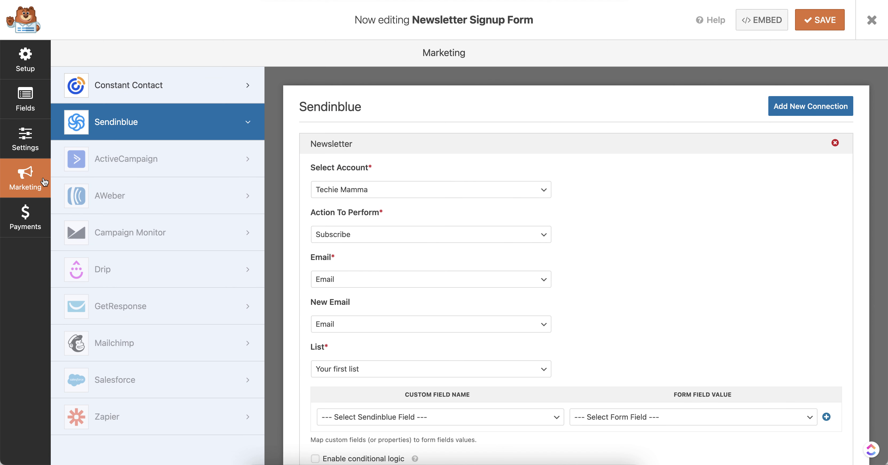
Map Sendinblue custom field FIRSTNAME to the form's Name field and save the connection.
scroll(403, 370, "down", 3)
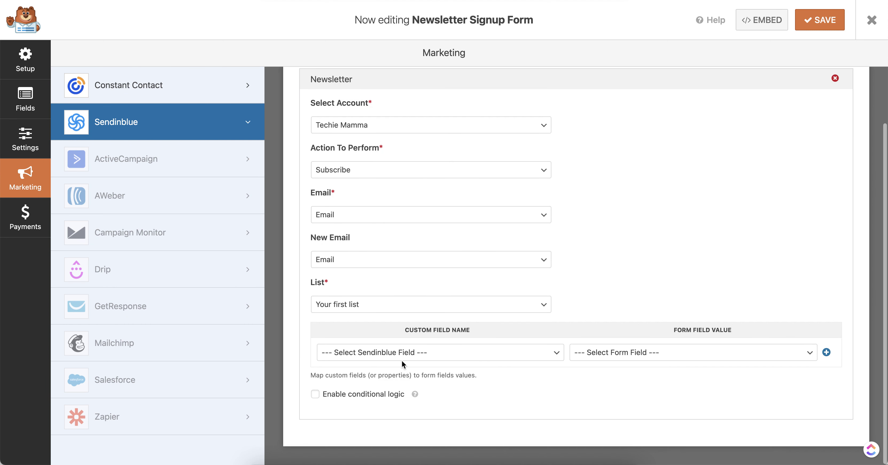
left_click(464, 358)
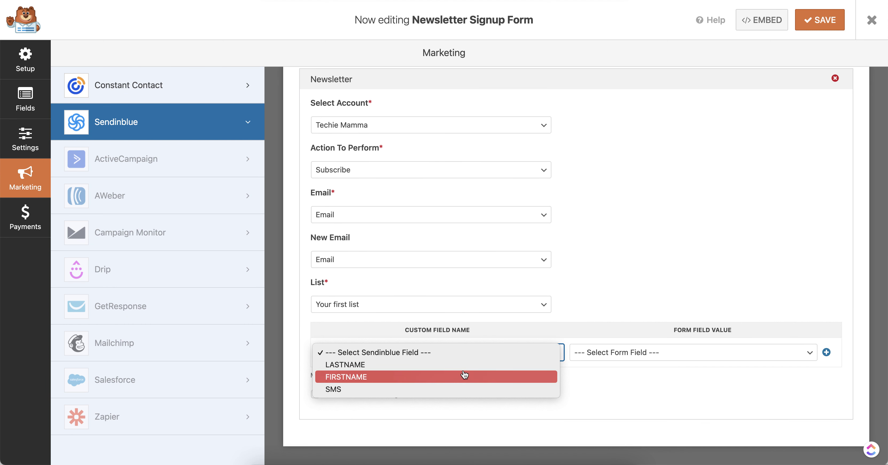
left_click(465, 363)
left_click(464, 362)
left_click(464, 364)
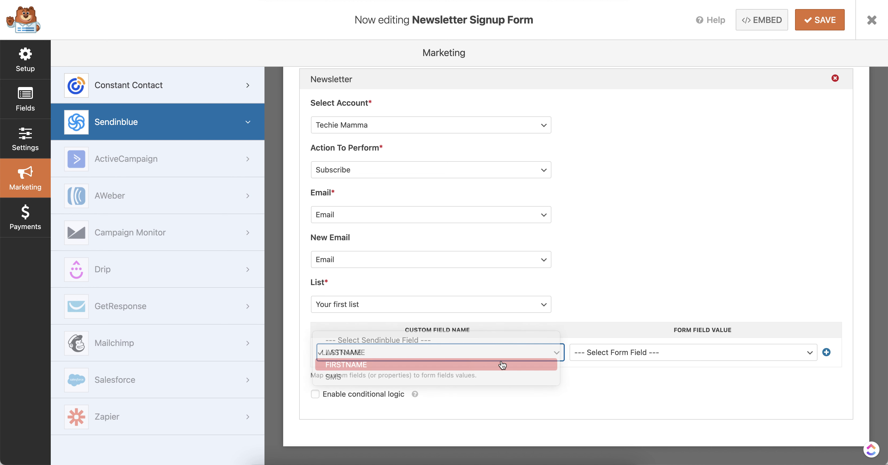
left_click(589, 355)
left_click(604, 377)
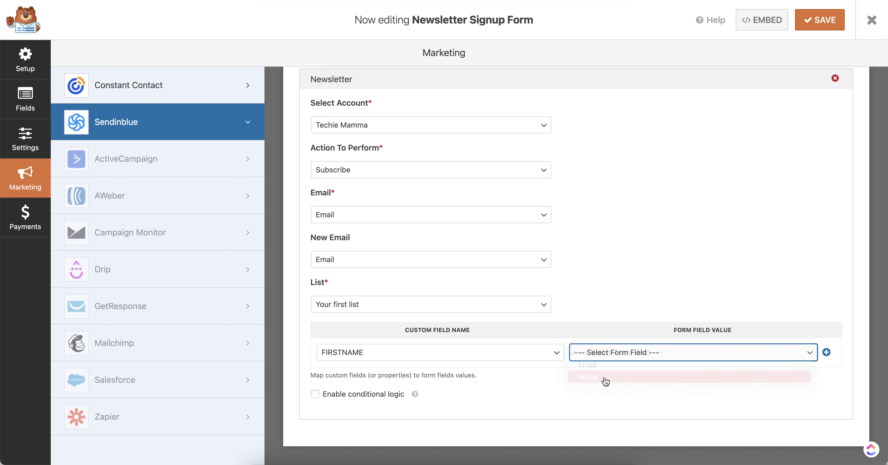
left_click(819, 20)
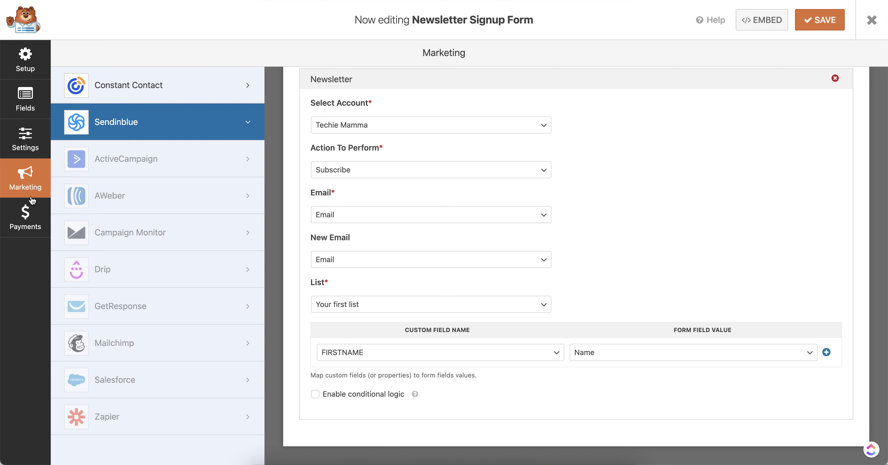
left_click(25, 136)
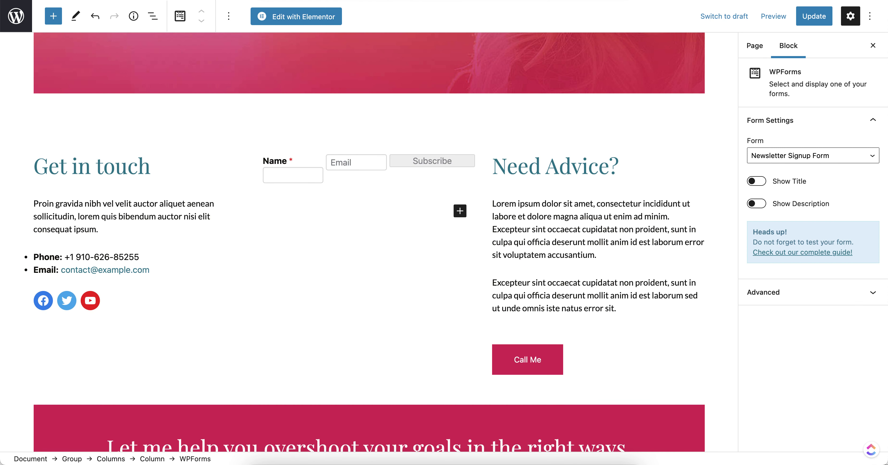
Switch the middle-column WPForms block from Newsletter Signup Form to Contact Us.
left_click_drag(307, 175, 386, 170)
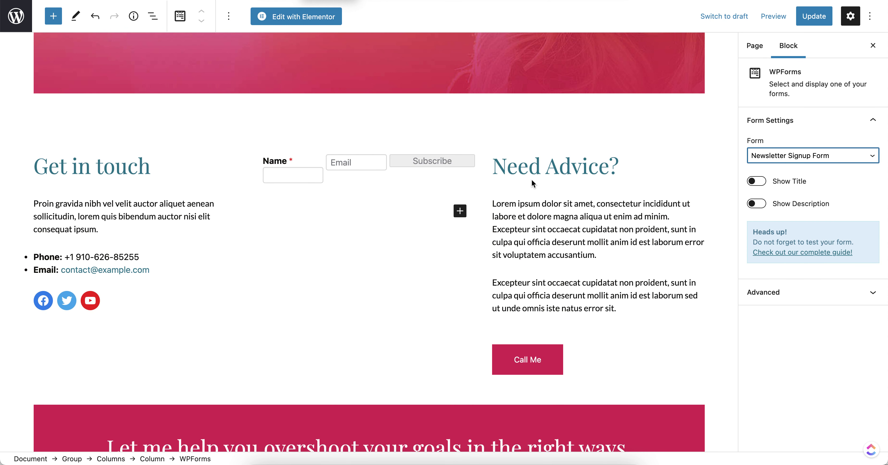
left_click(794, 159)
left_click(796, 167)
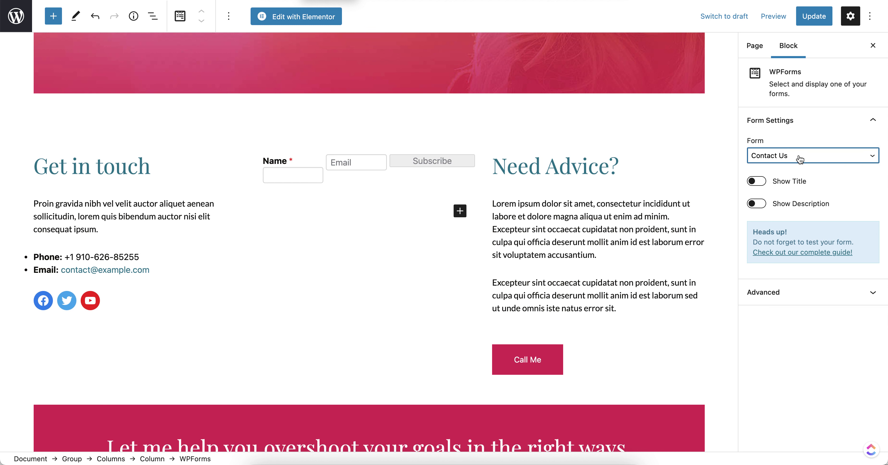
left_click(798, 159)
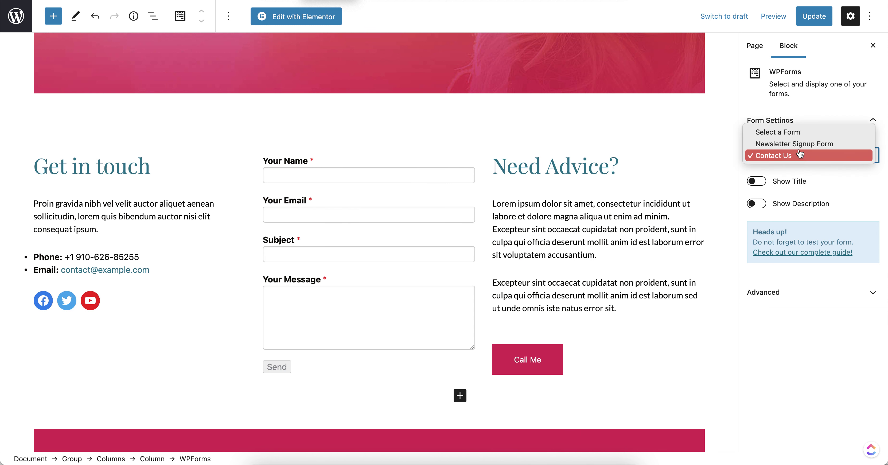
left_click(799, 143)
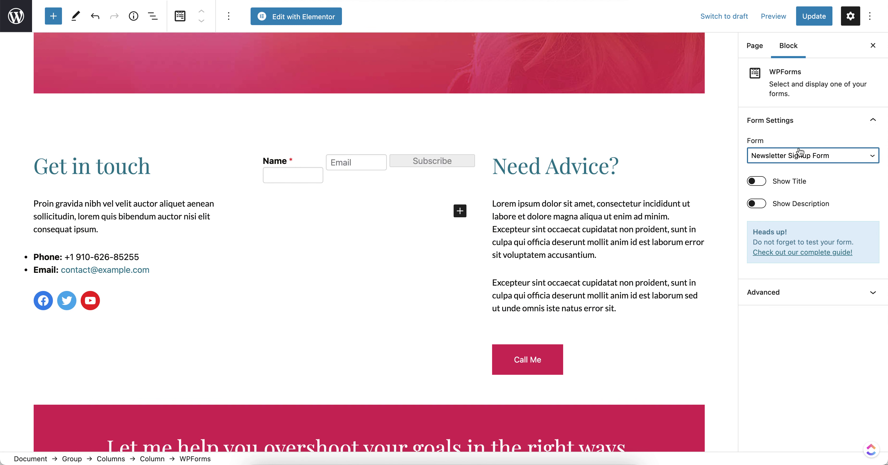
left_click(806, 157)
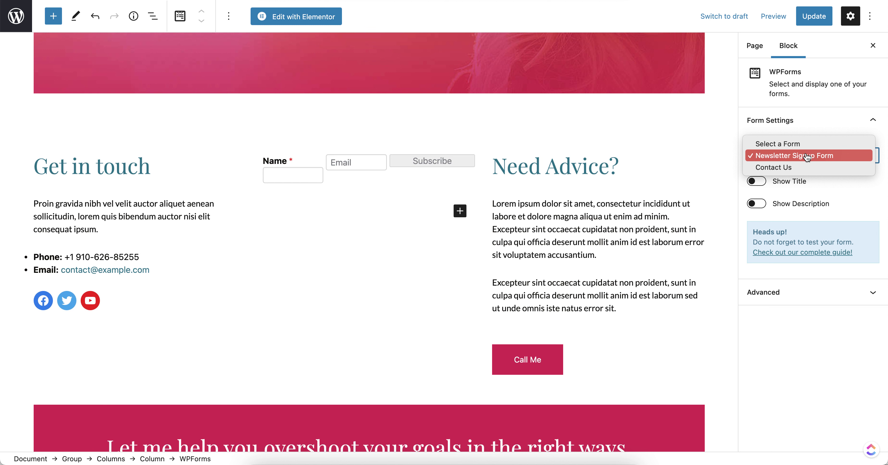
left_click(806, 171)
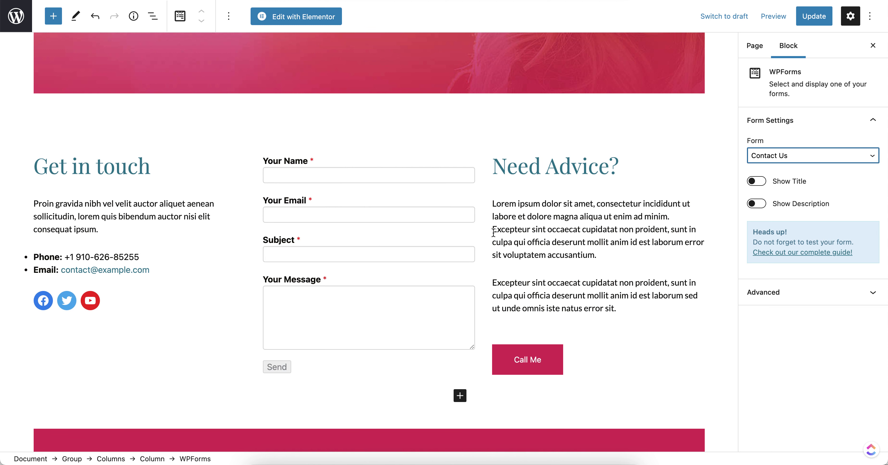
left_click(346, 156)
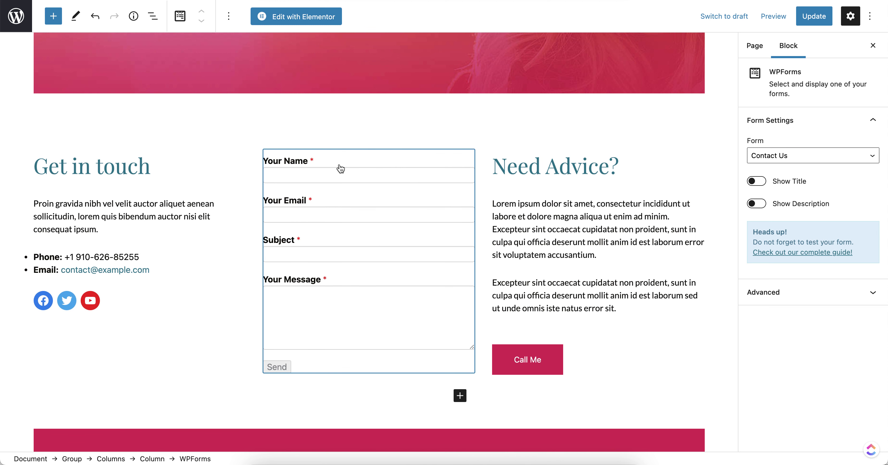
right_click(362, 161)
left_click(344, 159)
left_click(139, 293)
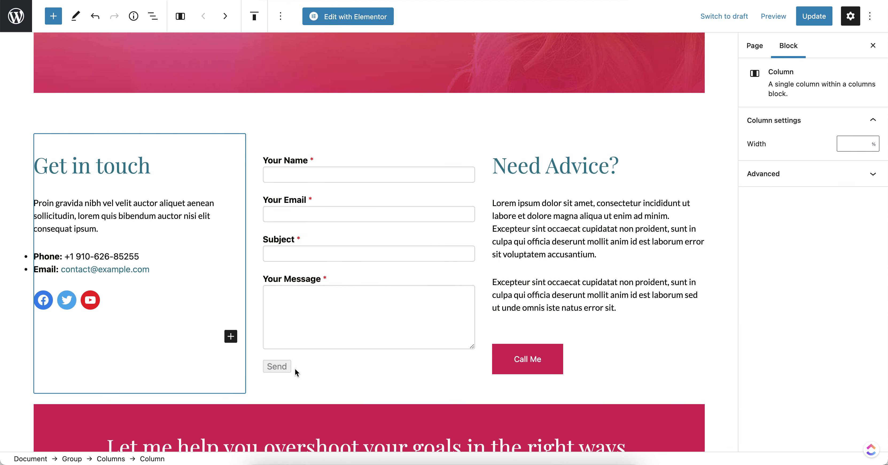
Select the Subscribe Now buttons row and insert a block in the pink section via a 'wp' search.
scroll(295, 369, "down", 5)
left_click(432, 329)
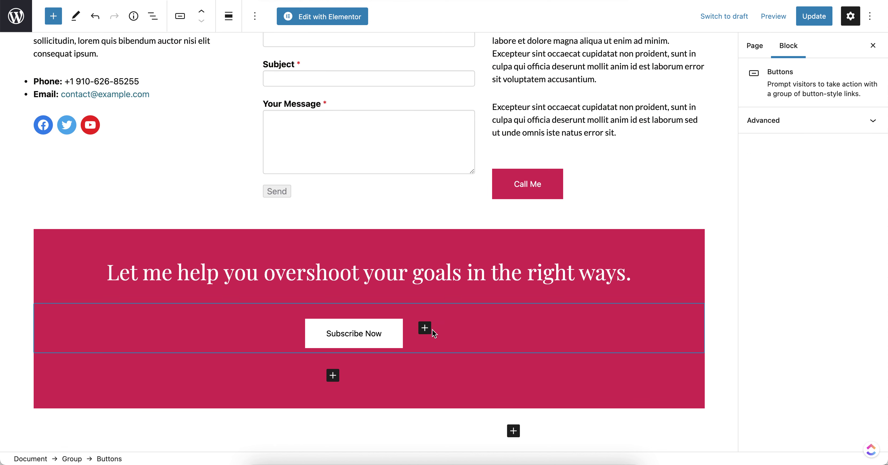
left_click(430, 330)
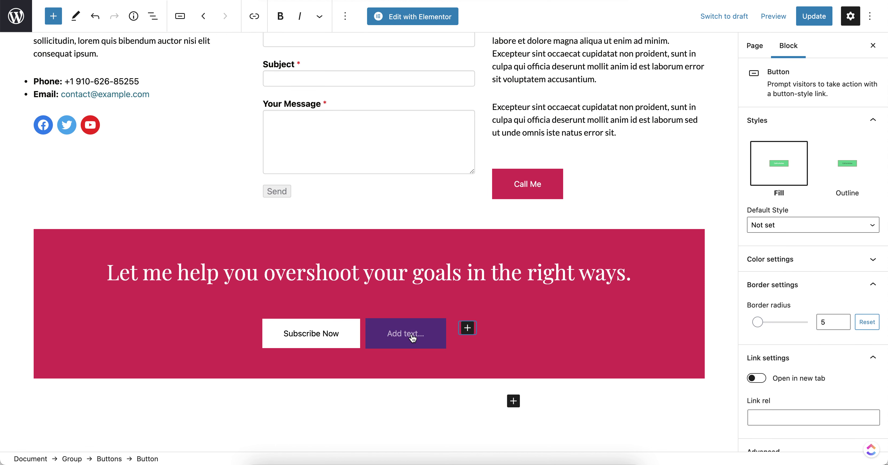
left_click(424, 351)
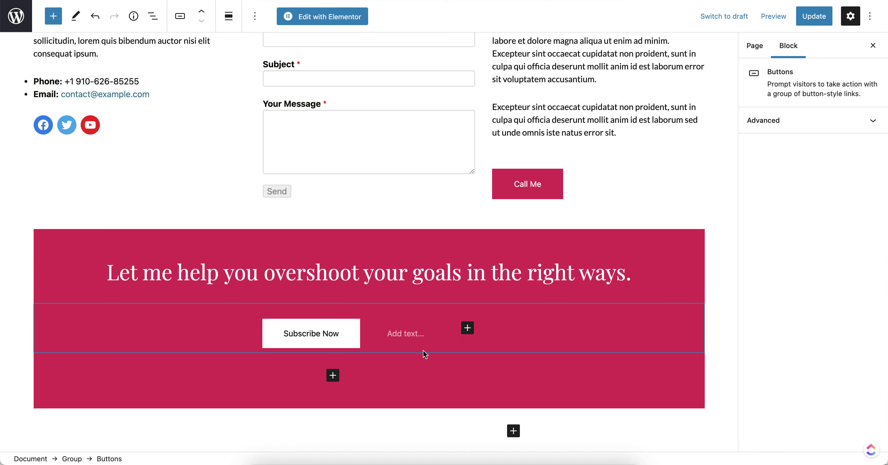
left_click(333, 376)
type("w")
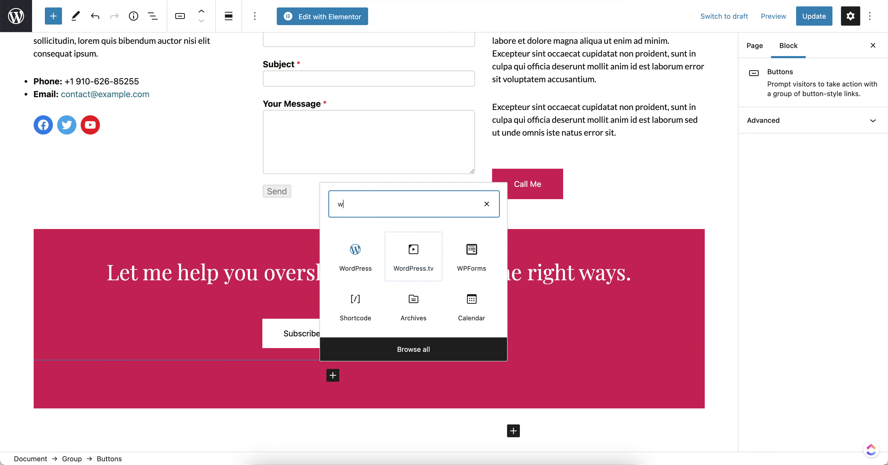
type("p")
key("Return")
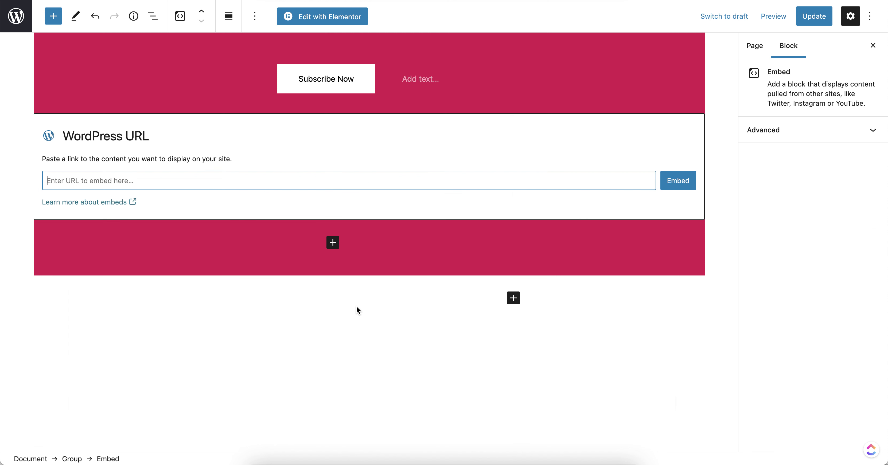
Add a WPForms block, delete the stray URL embed, and display Newsletter Signup Form.
left_click(329, 247)
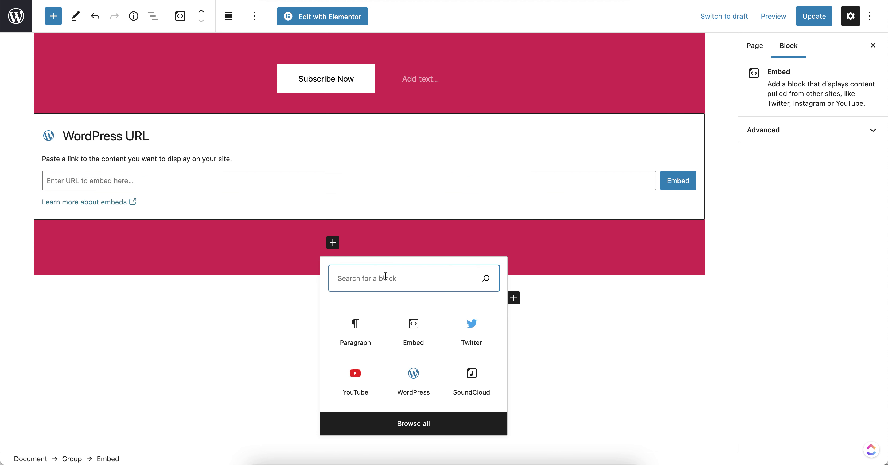
type("wp")
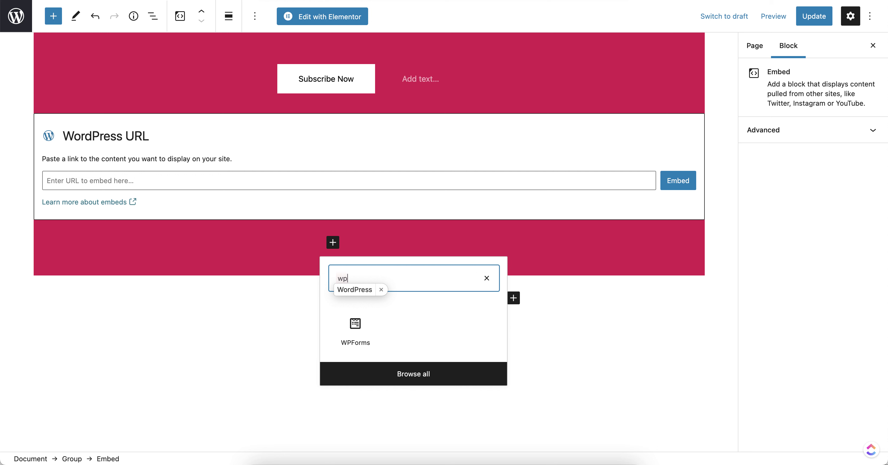
type("fo")
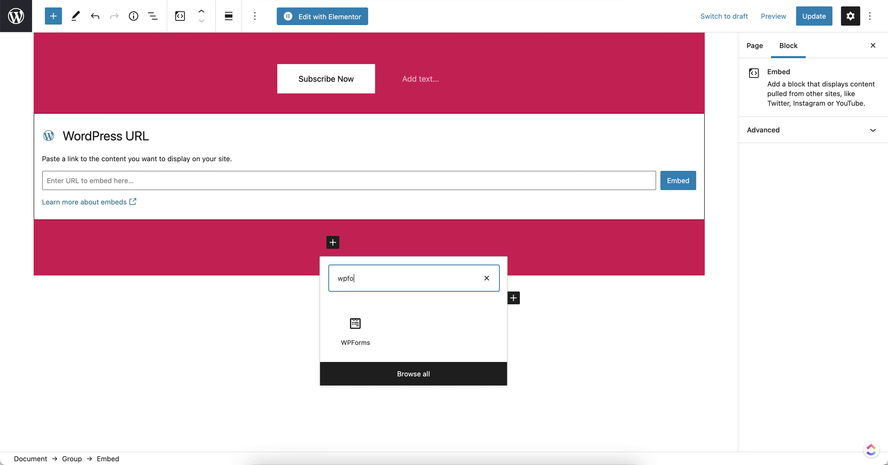
left_click(350, 329)
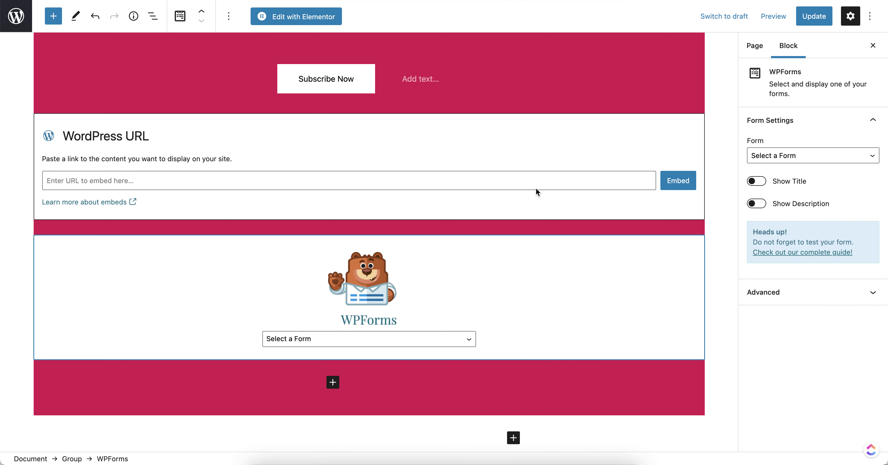
left_click(396, 152)
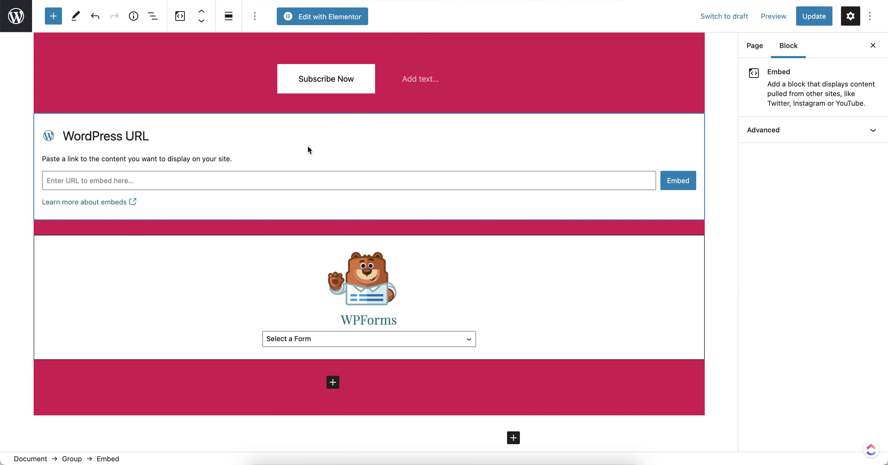
left_click(255, 15)
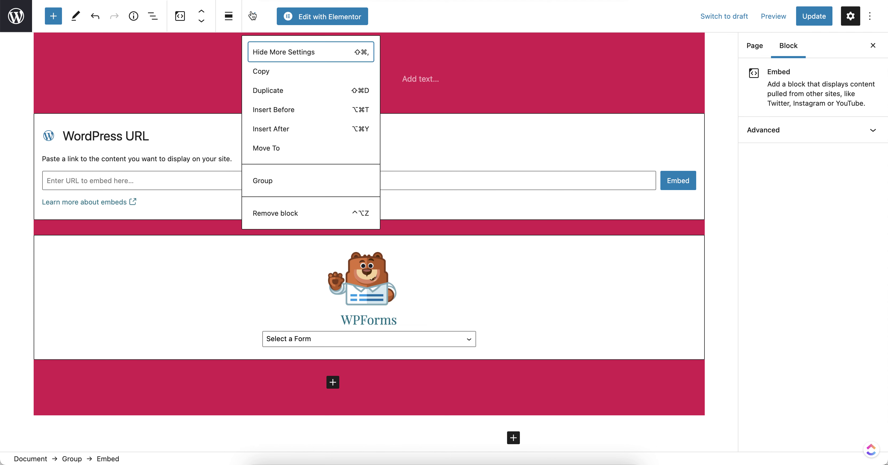
left_click(284, 212)
left_click(348, 217)
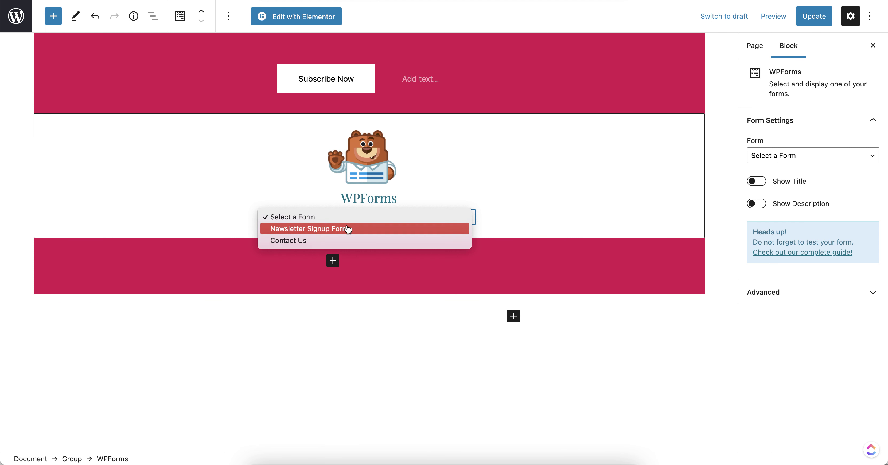
left_click(349, 231)
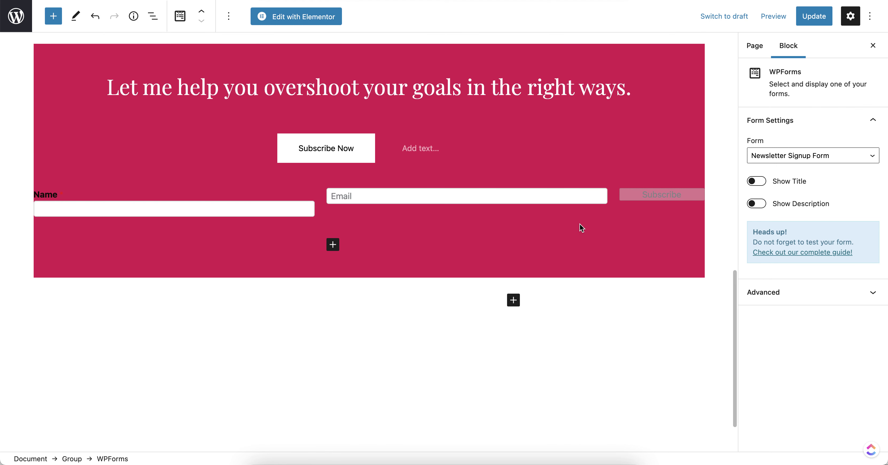
scroll(579, 224, "up", 3)
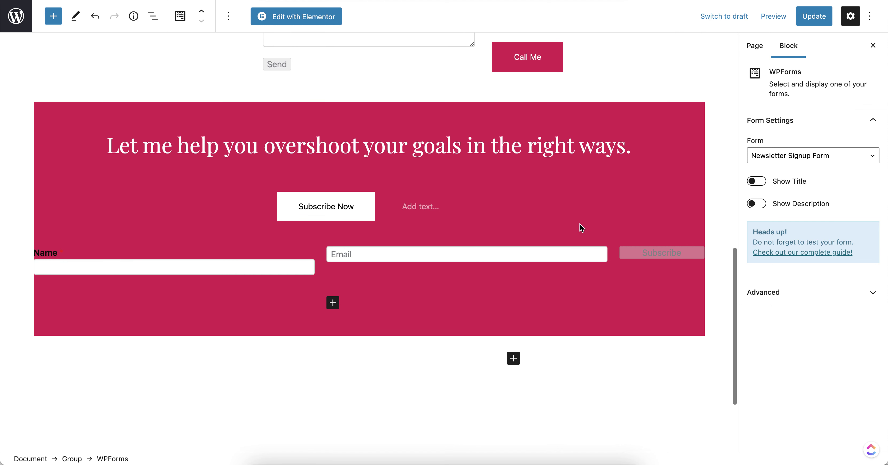
Move the Buttons block with Subscribe Now below the signup form.
left_click(338, 186)
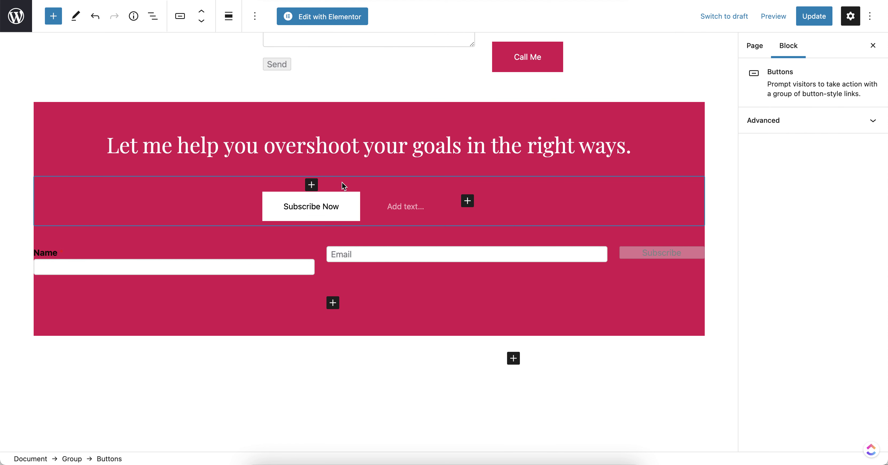
left_click(202, 21)
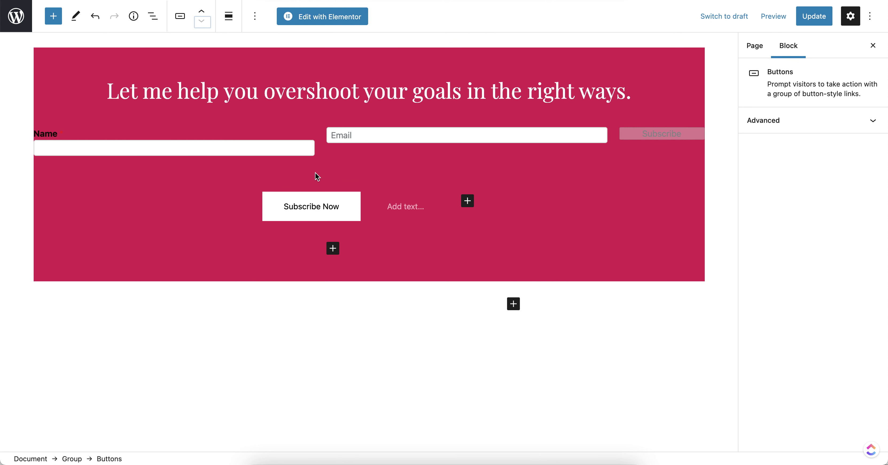
left_click(480, 215)
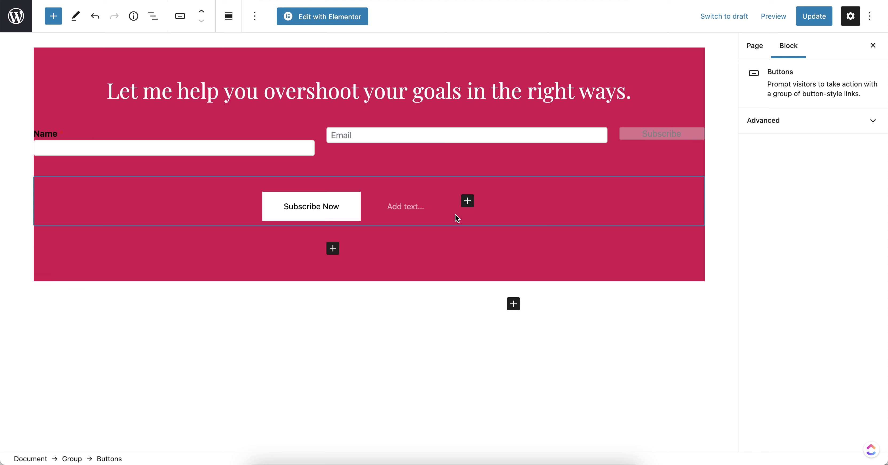
Delete the empty 'Add text' placeholder button and update the page.
left_click(414, 212)
key("BackSpace")
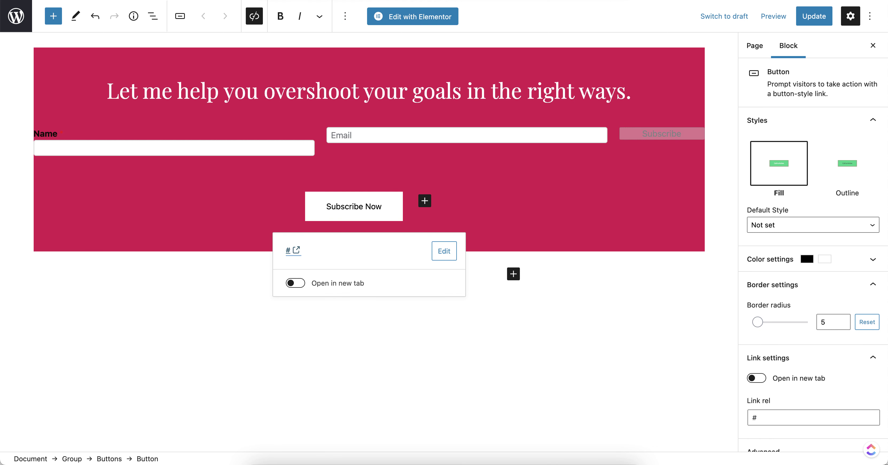
left_click(499, 201)
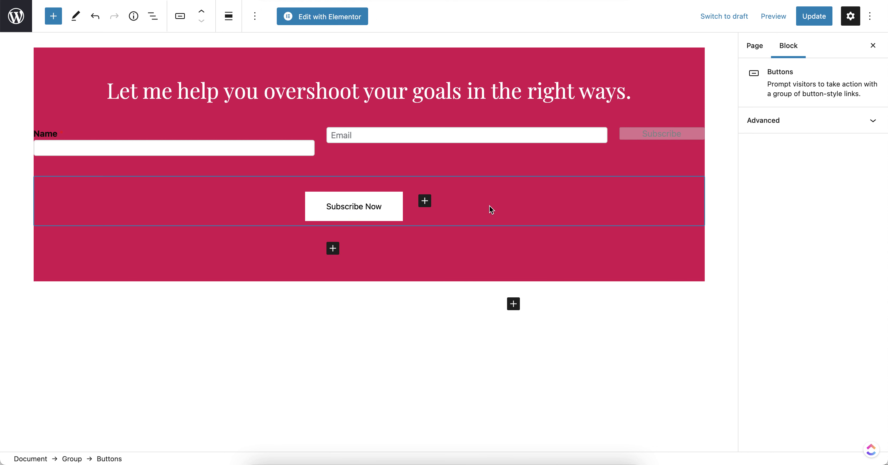
left_click(820, 18)
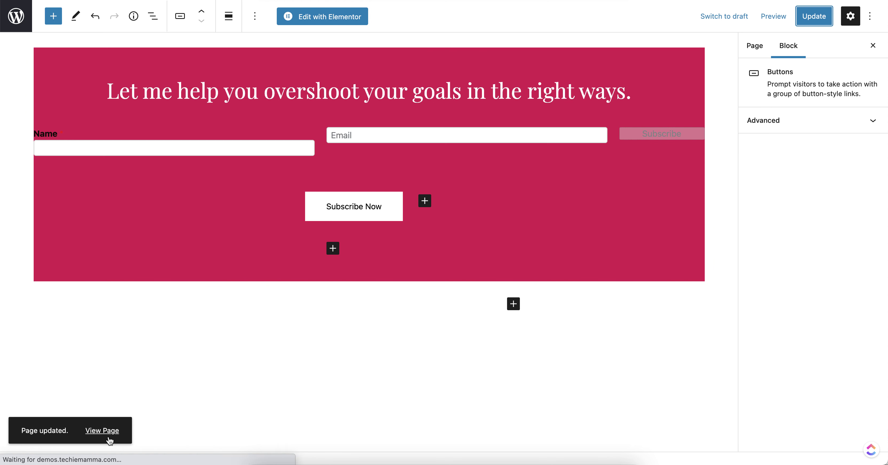
On the live Contact page, subscribe through the pink section form using a test first name and e-mail address.
left_click(103, 434)
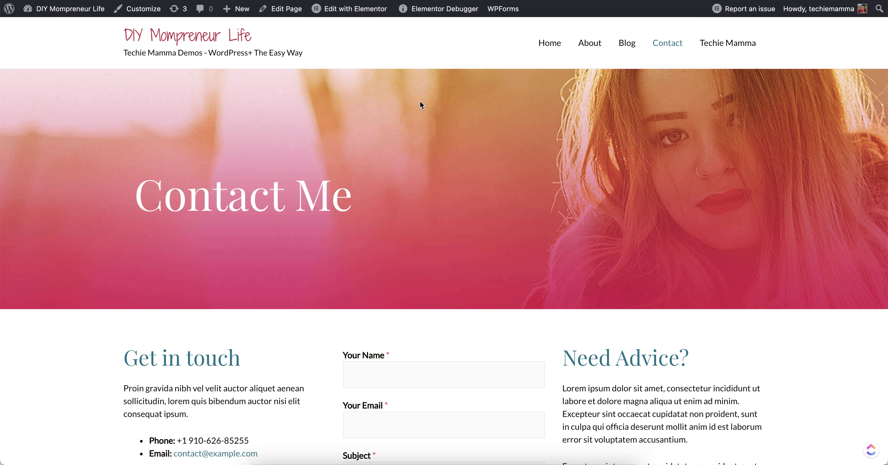
scroll(392, 224, "down", 12)
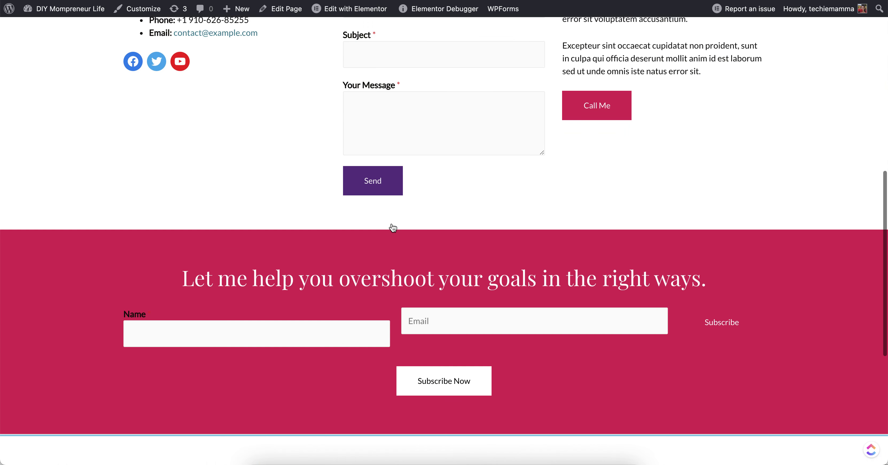
left_click(279, 303)
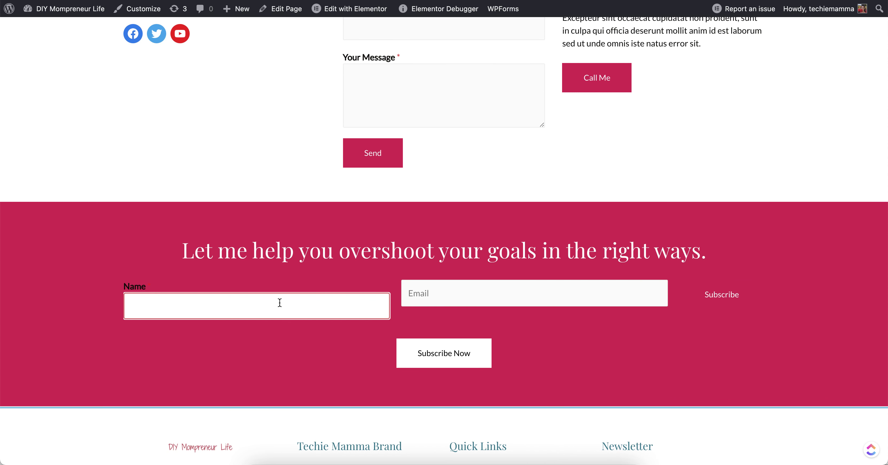
type("Cousett")
key("Tab")
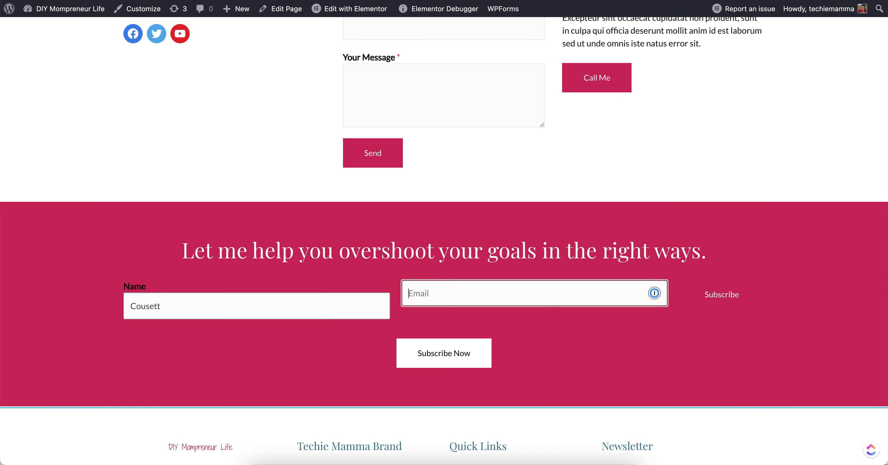
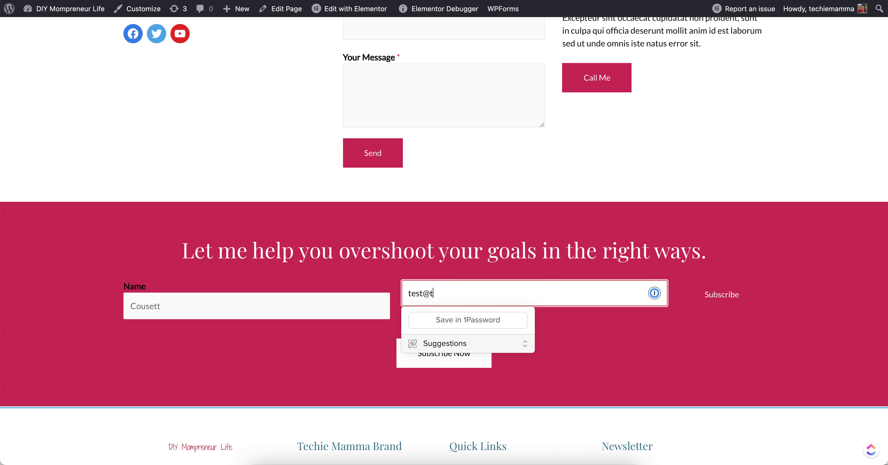
key("Tab")
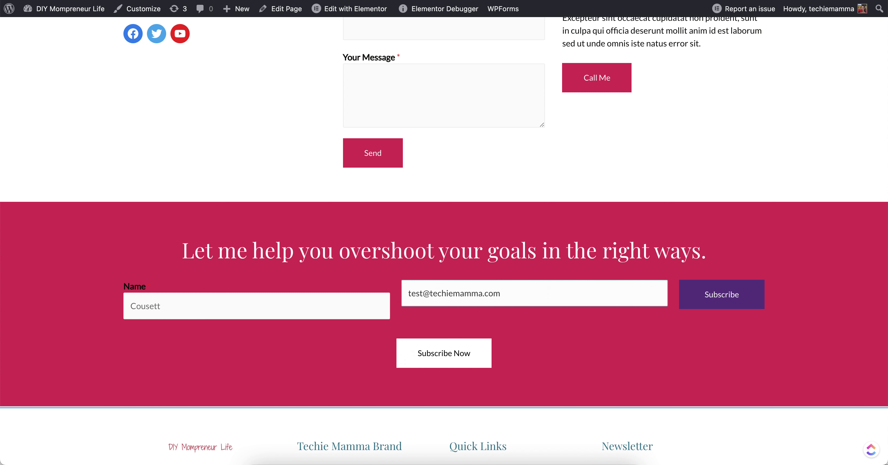
left_click(725, 305)
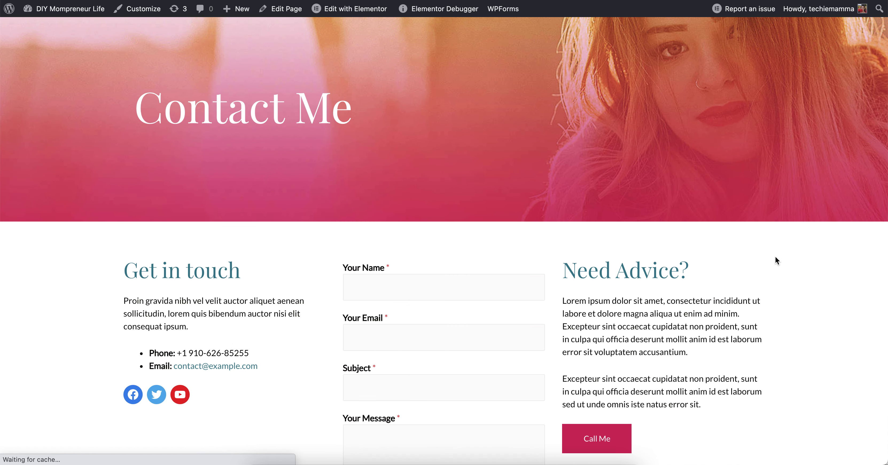
scroll(775, 261, "down", 10)
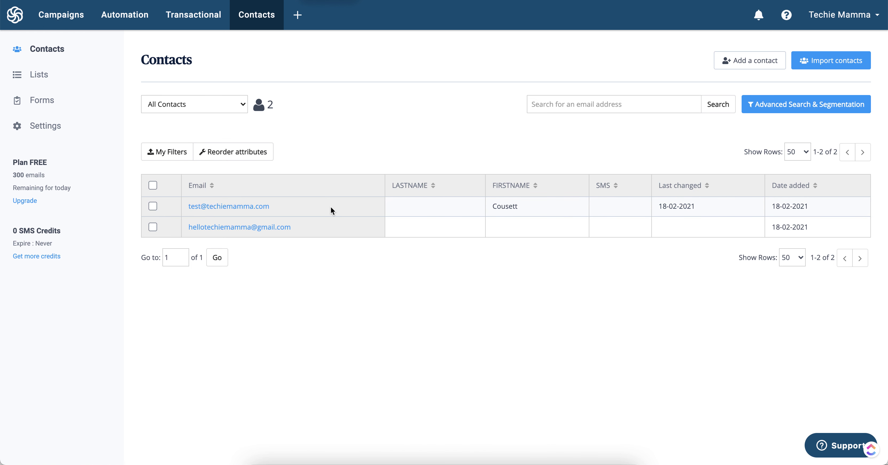
left_click_drag(573, 204, 815, 207)
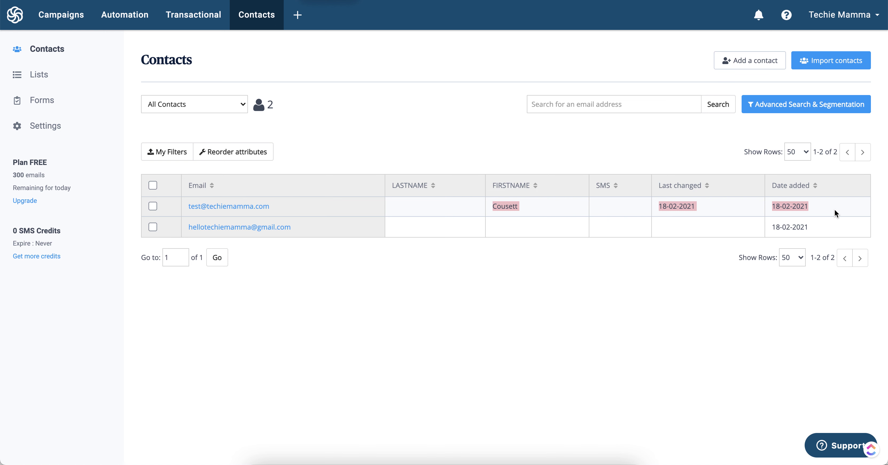
left_click(328, 206)
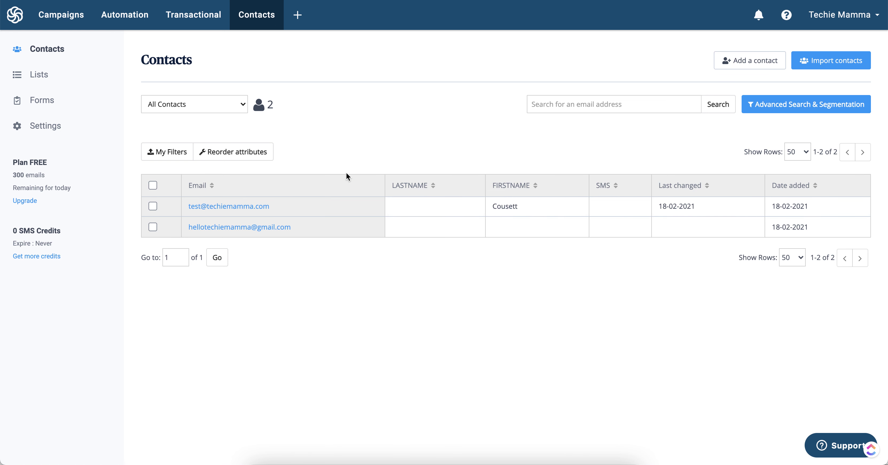